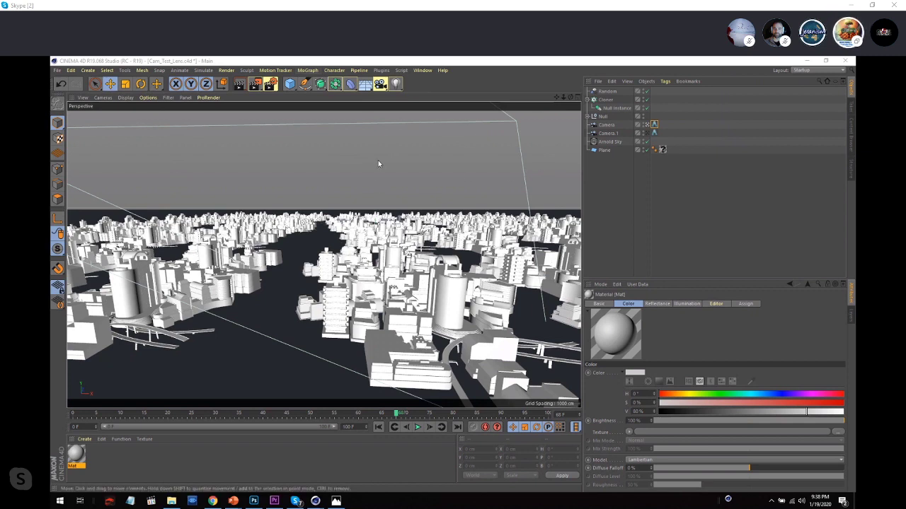
Step: Open the Arnold IPR window and enlarge it to cover the viewport while leaving the object list and attributes accessible
click(424, 71)
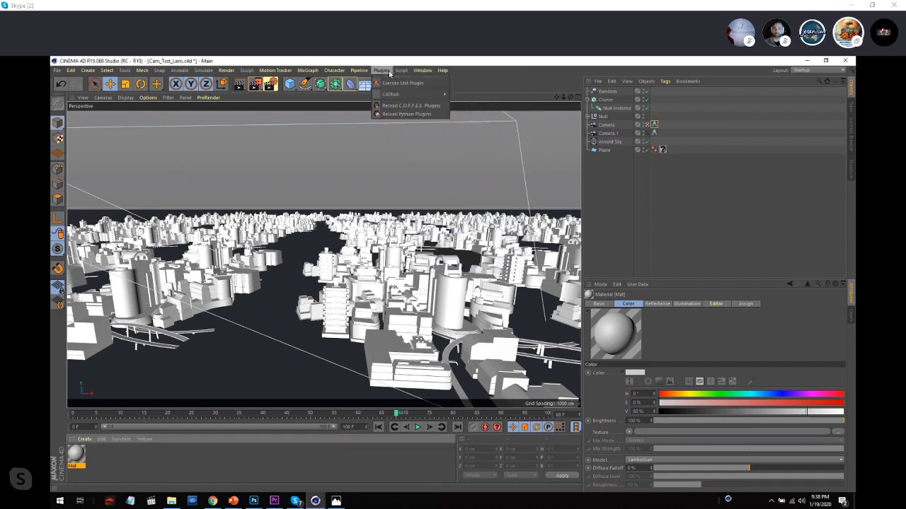
mouse_move(393, 94)
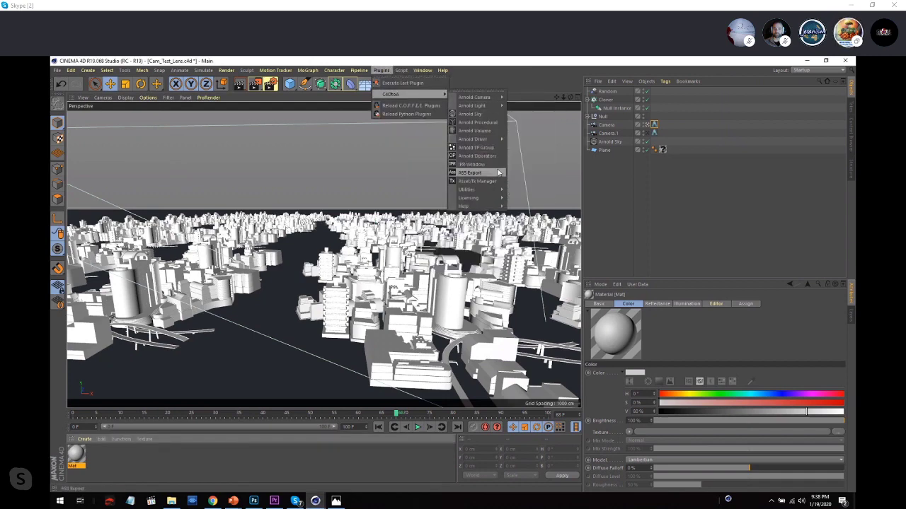
click(498, 170)
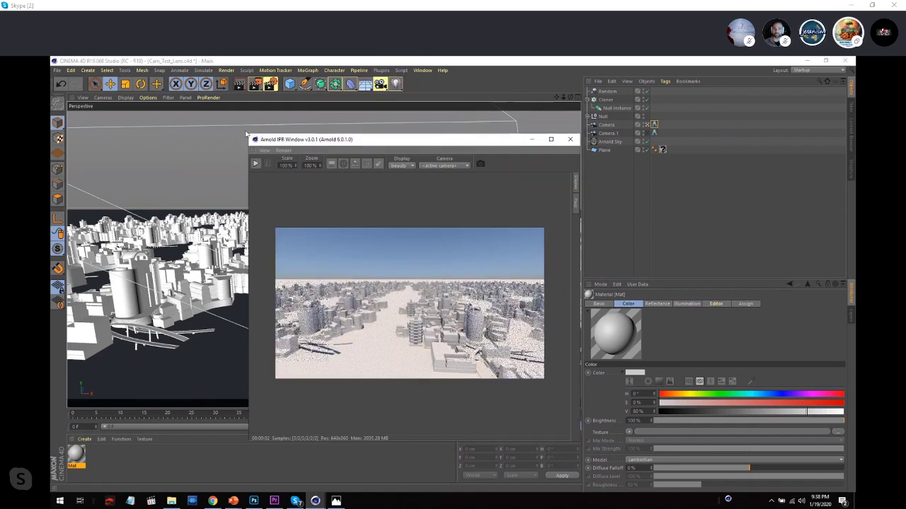
drag(244, 132, 53, 80)
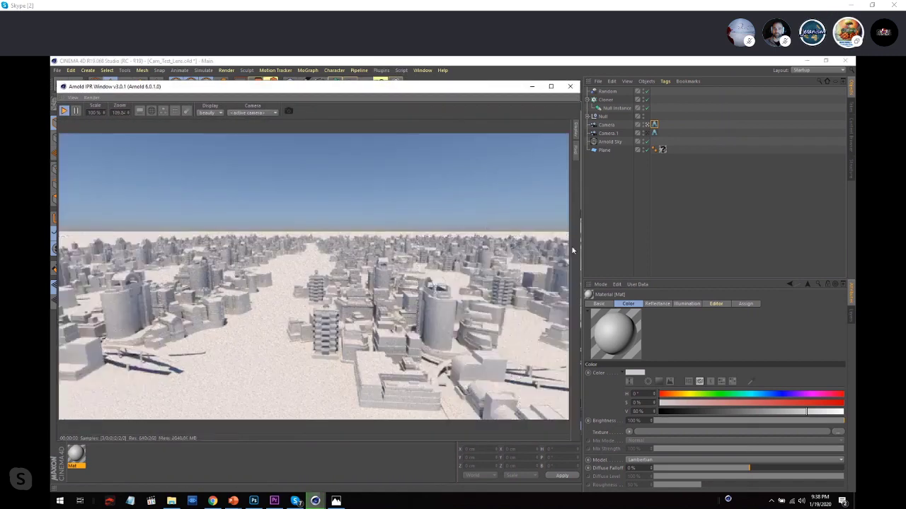
drag(580, 249, 629, 249)
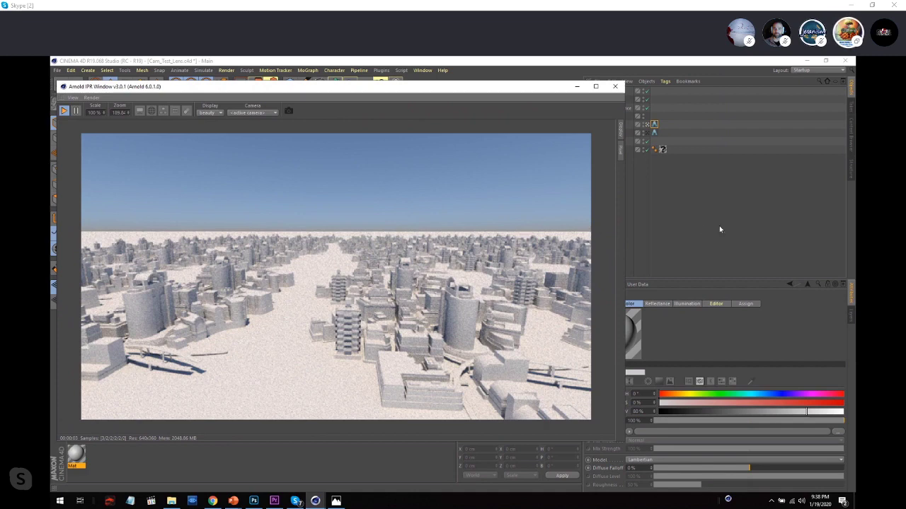
drag(626, 240, 583, 240)
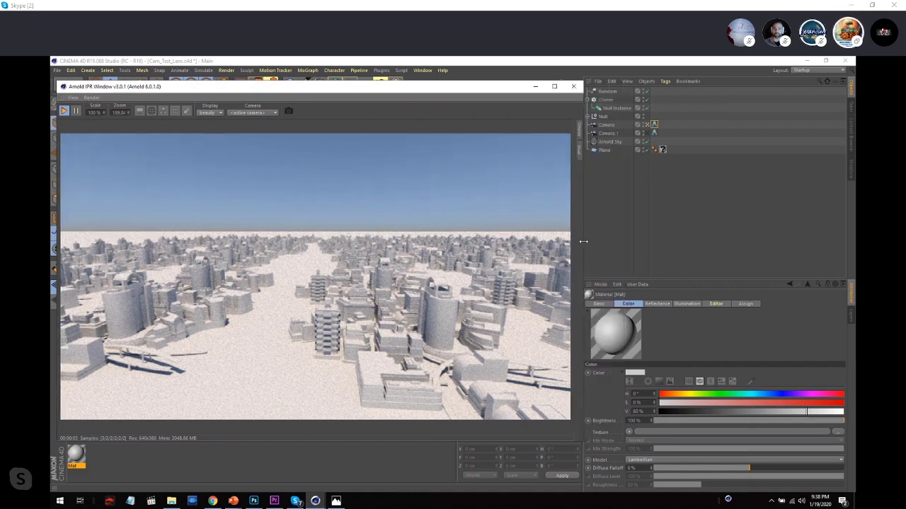
Step: View the OptoWiki orthographic lens reference image in Photos and return to Cinema 4D
click(335, 500)
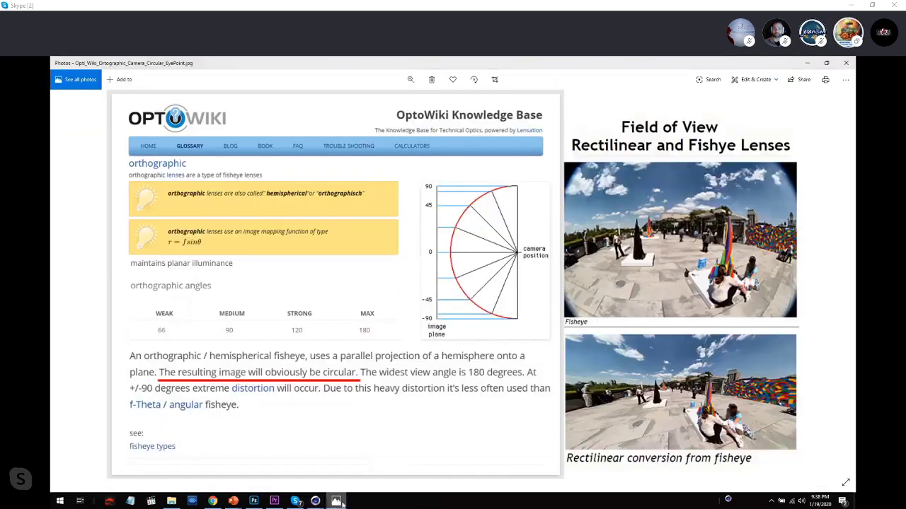
click(806, 62)
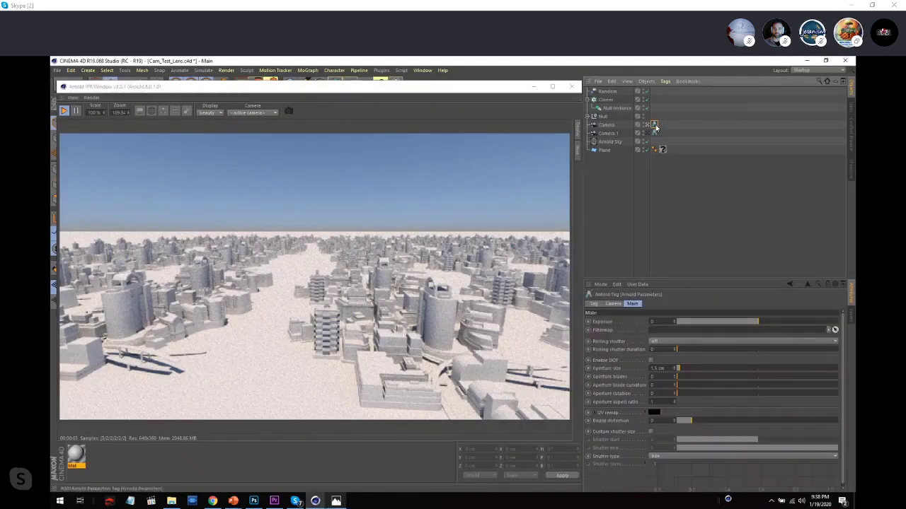
Step: Set the active camera's Arnold radial distortion to 0.05 and take a snapshot of the IPR render
drag(511, 81, 511, 74)
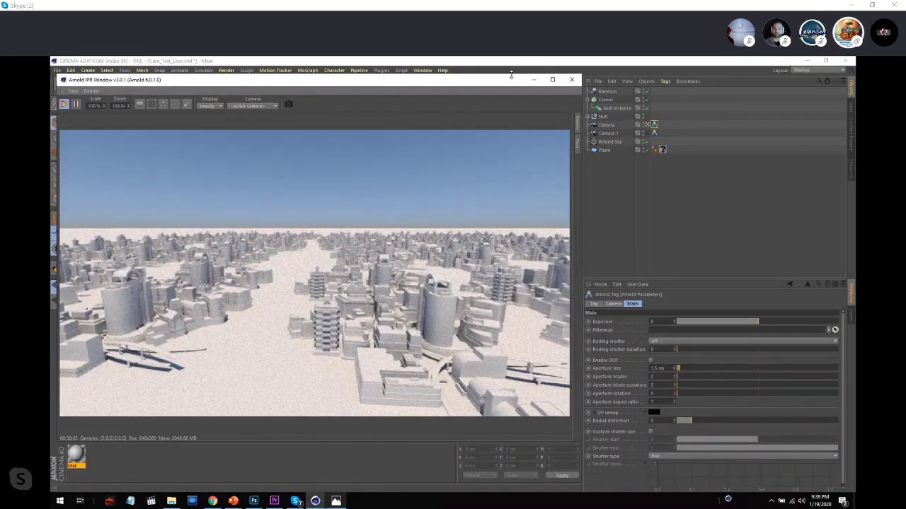
click(652, 421)
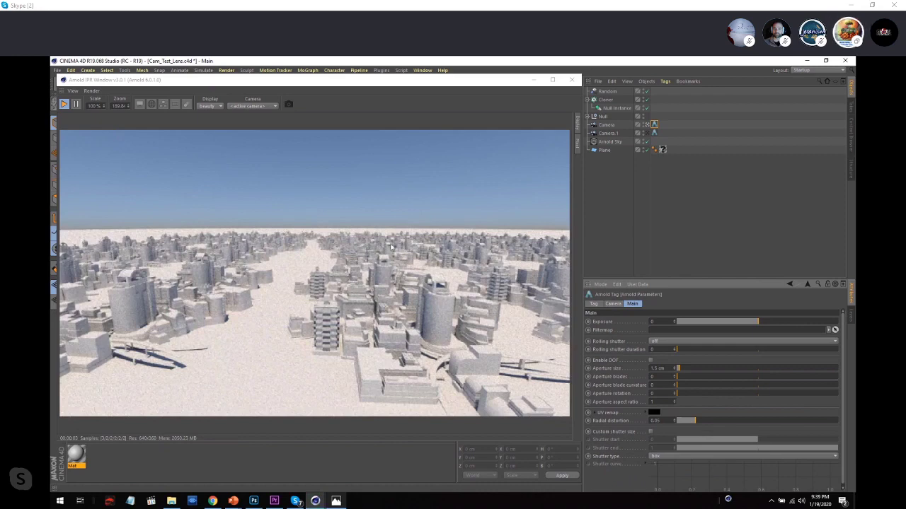
click(287, 105)
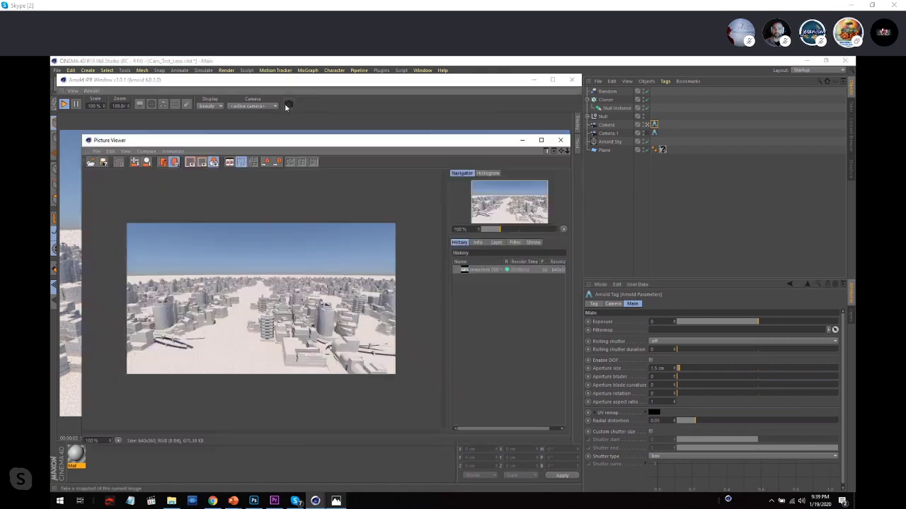
Step: Set the active camera's radial distortion to 0 and take a second snapshot of the IPR render
click(663, 420)
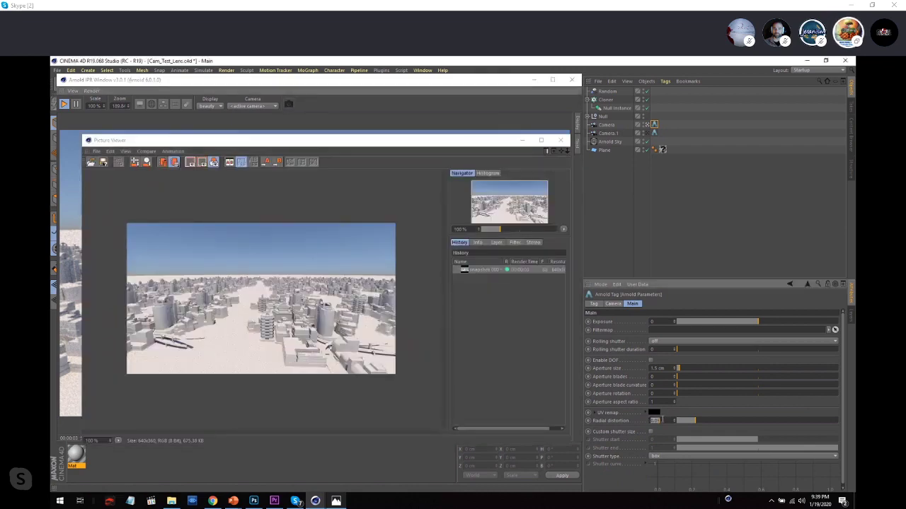
text(0)
key(Return)
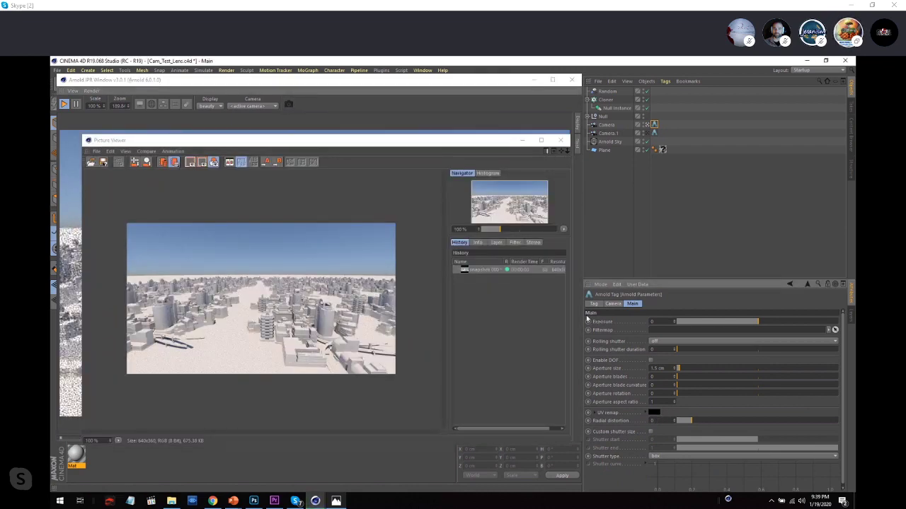
click(288, 105)
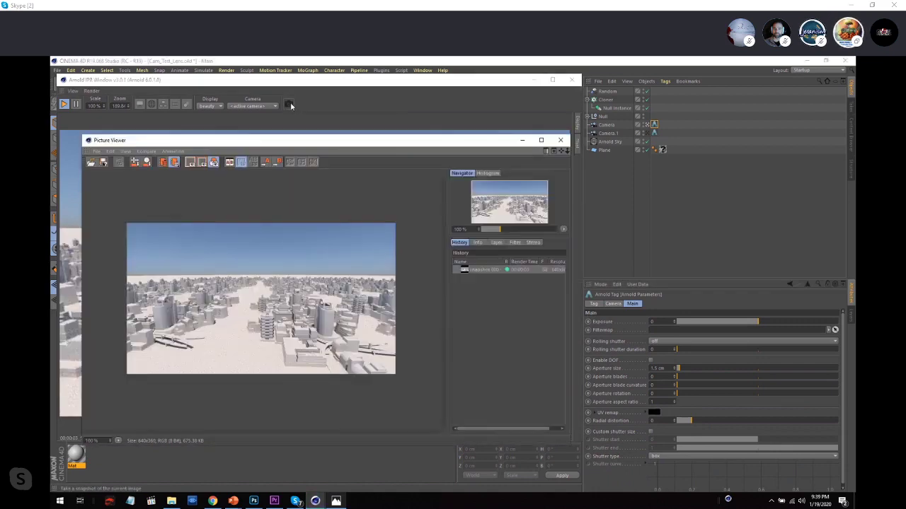
Step: Enlarge the Picture Viewer and compare the two city snapshots by alternating between them at about 195% zoom
double_click(449, 145)
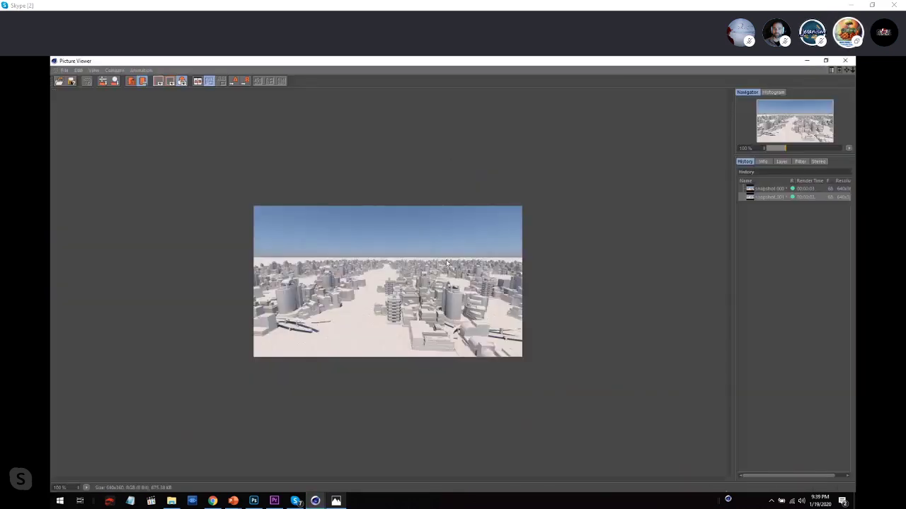
scroll(447, 262, up, 5)
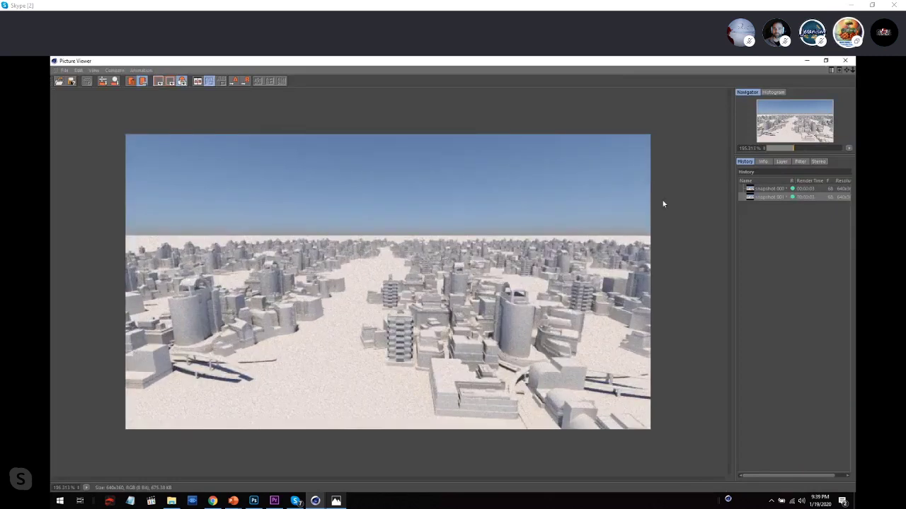
click(774, 190)
click(775, 198)
click(775, 191)
click(776, 198)
click(779, 189)
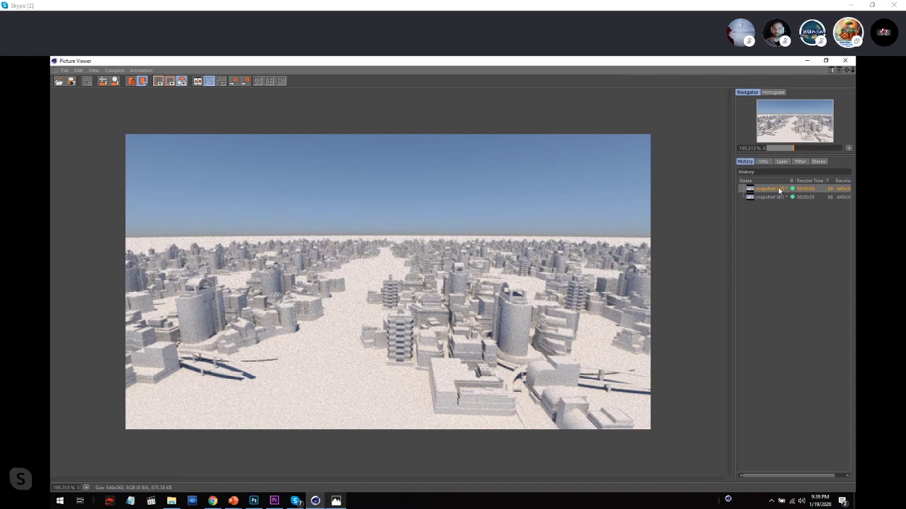
Step: Open the Eye_Limit.c4d project, expand the top-level object's hierarchy and hide the stacked dome to expose its flat half-disc
click(806, 60)
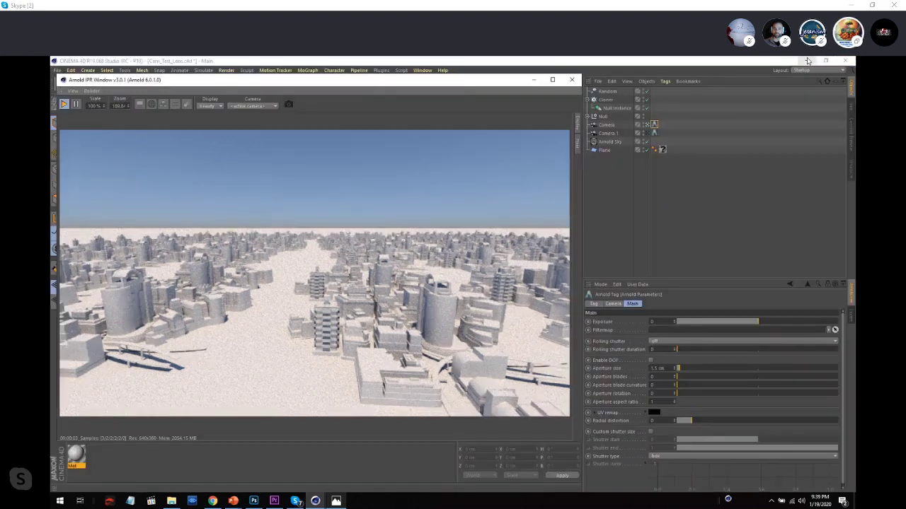
click(534, 79)
click(57, 70)
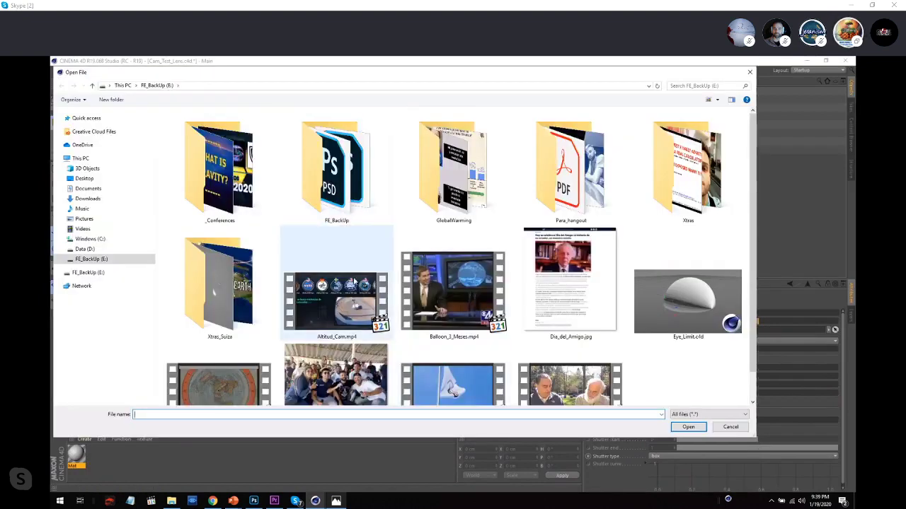
click(359, 281)
scroll(358, 281, down, 1)
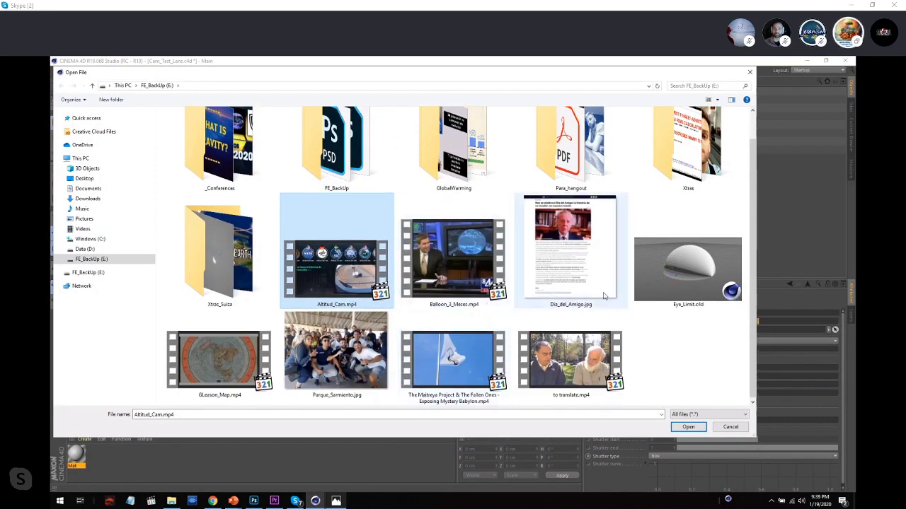
double_click(653, 283)
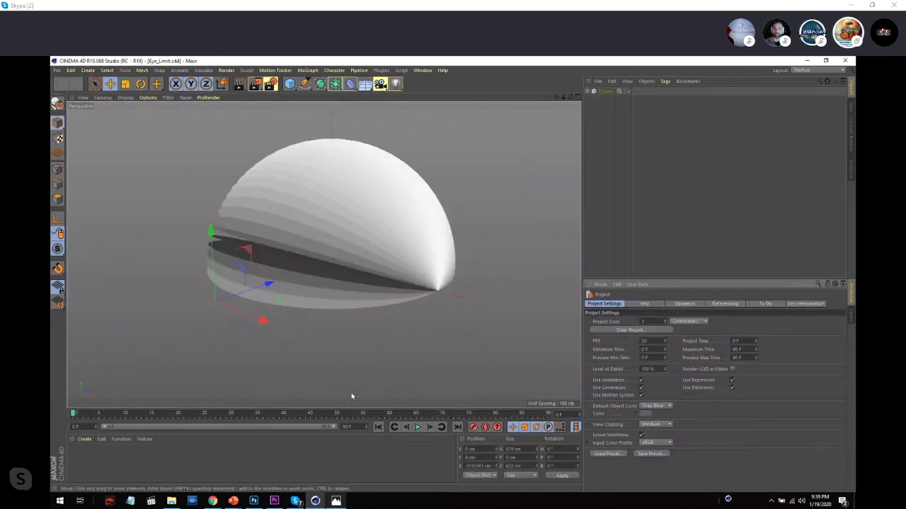
click(592, 94)
key(Delete)
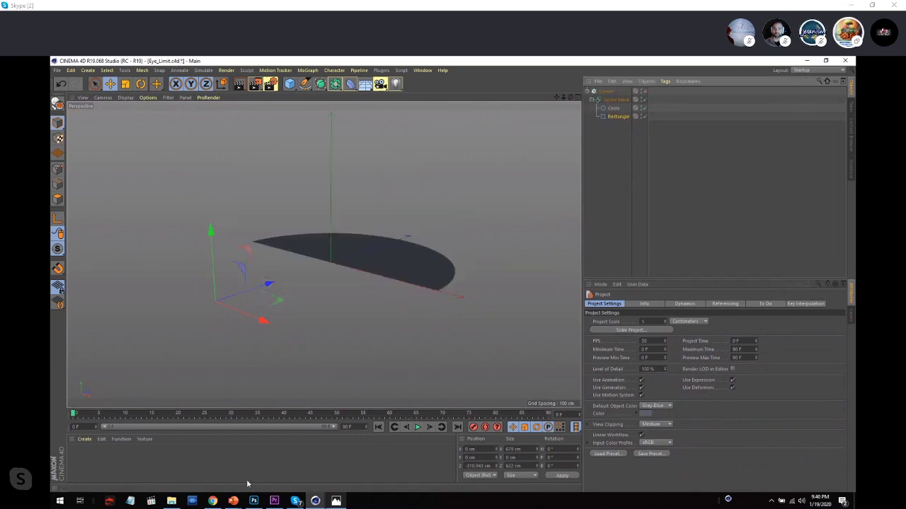
Step: Switch to Chrome, search YouTube for "naov" and open the video "La Cúpula de la Tierra Plana | La Esfera Celeste"
click(211, 501)
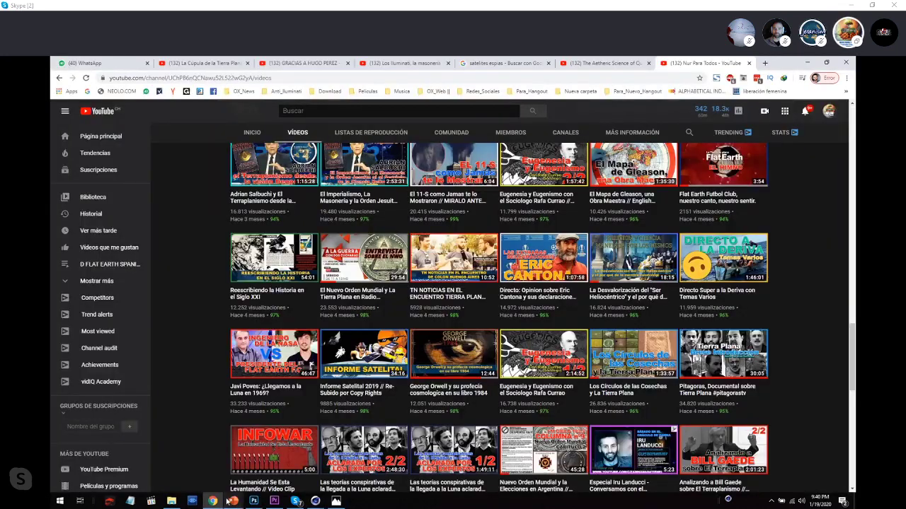
scroll(453, 297, down, 10)
click(345, 110)
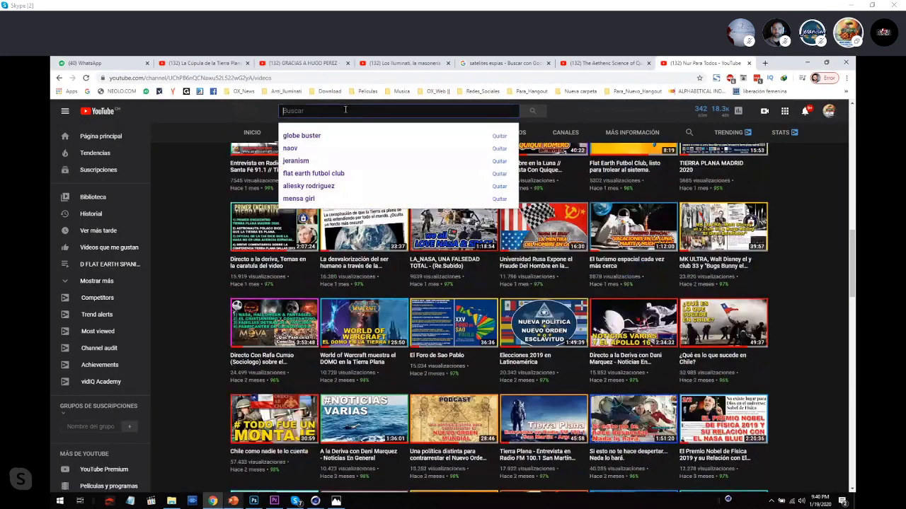
text(naov)
key(Return)
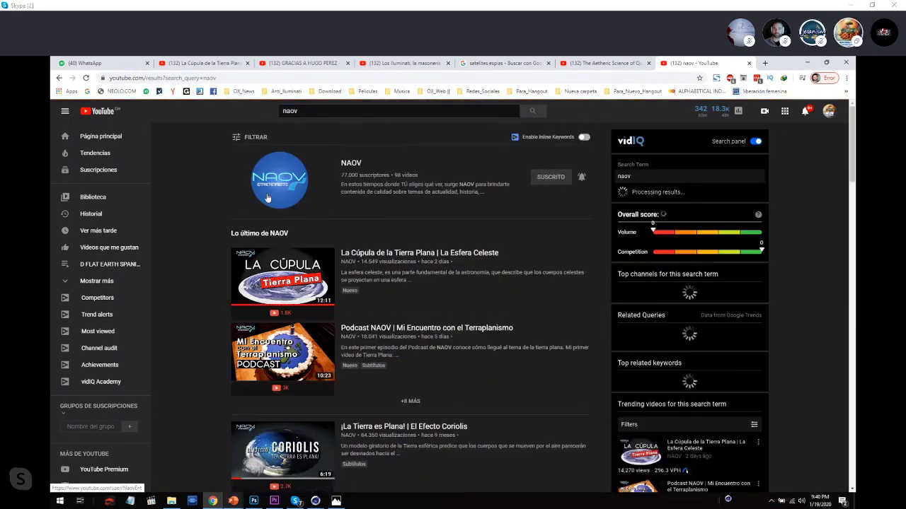
click(283, 276)
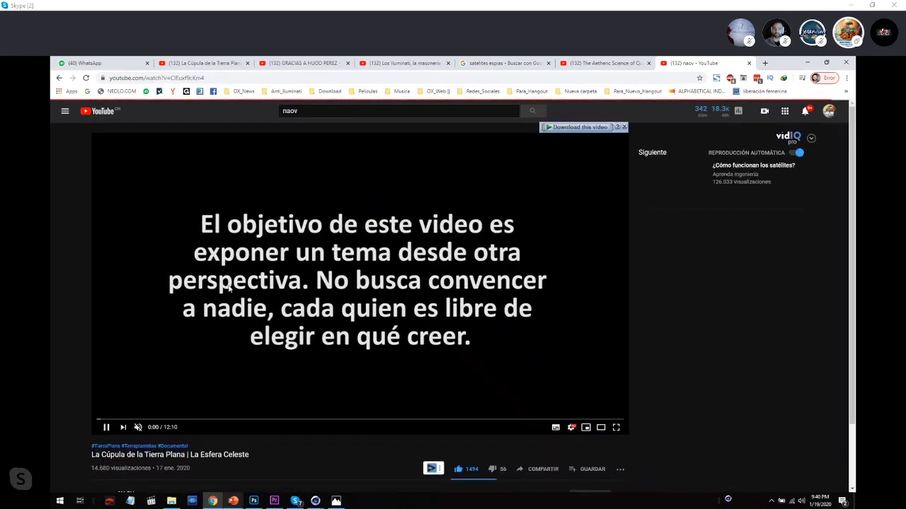
Step: Examine the video's celestial dome diagrams by replaying and pausing around 0:15, skipping ahead and pausing at 0:49
click(104, 424)
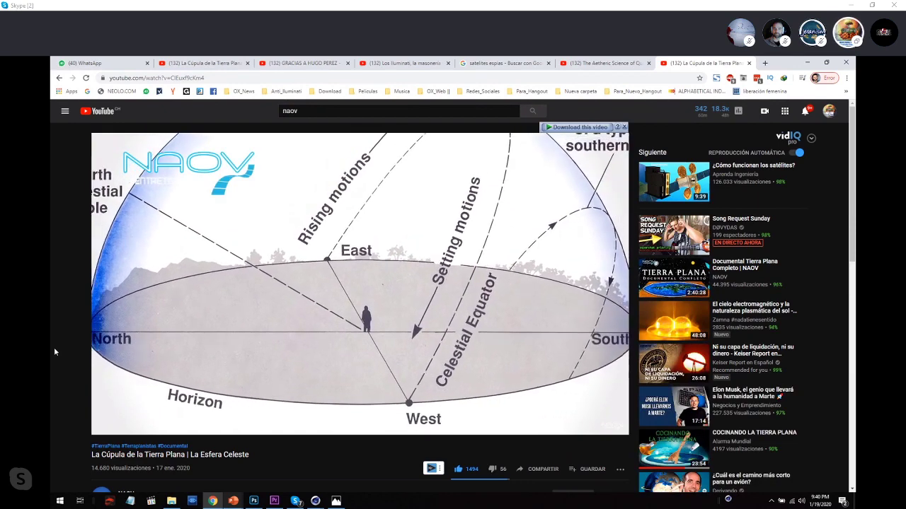
key(space)
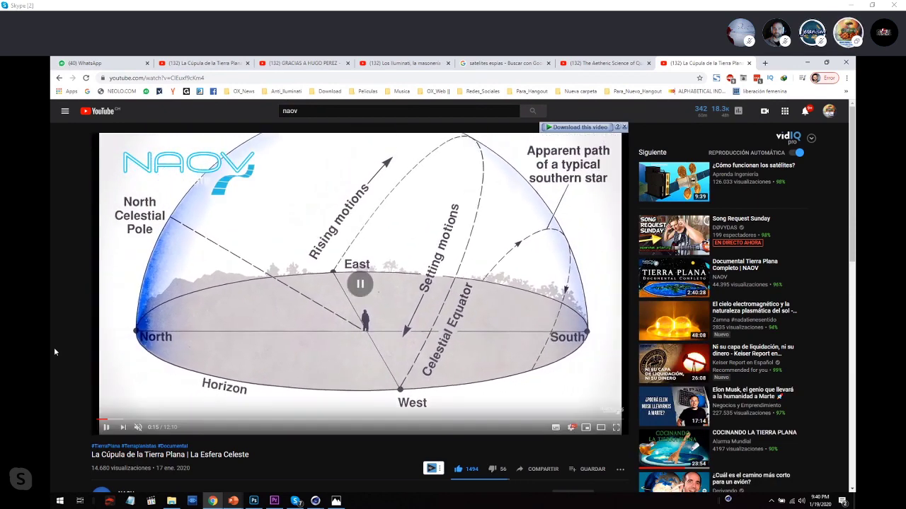
key(space)
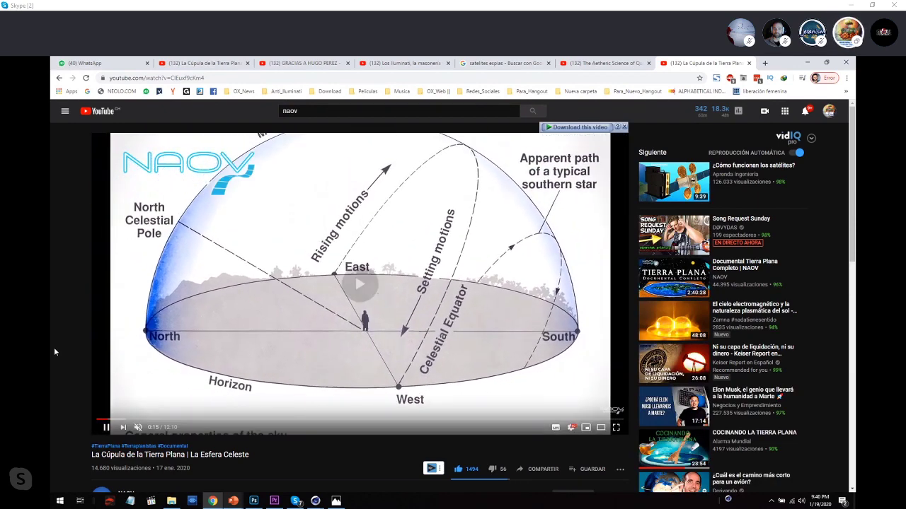
key(space)
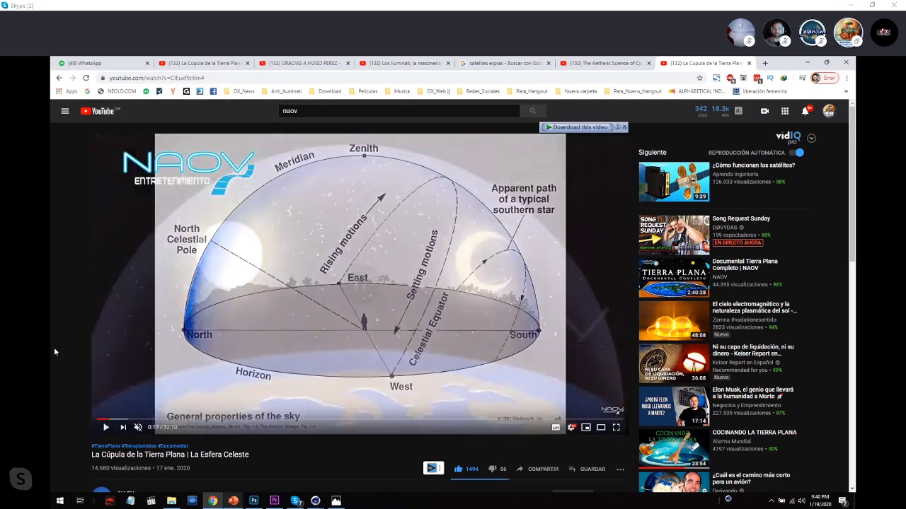
key(Left)
key(space)
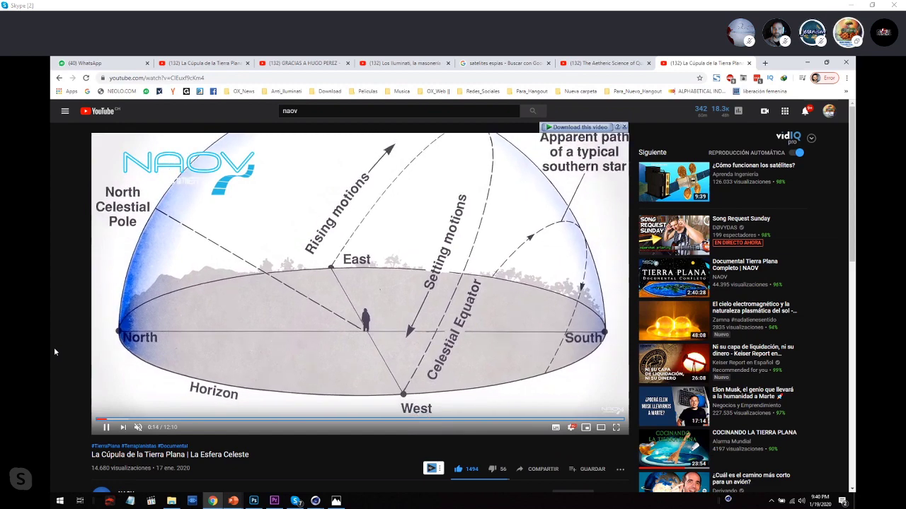
key(space)
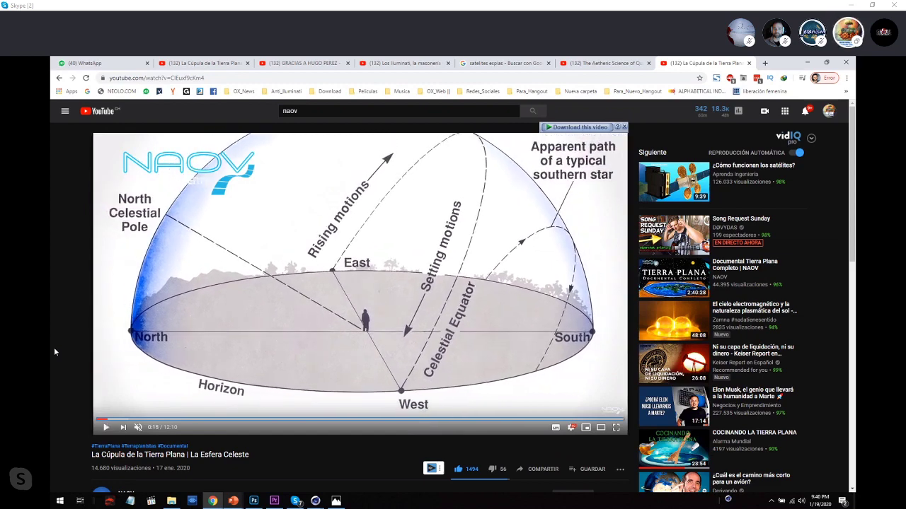
key(space)
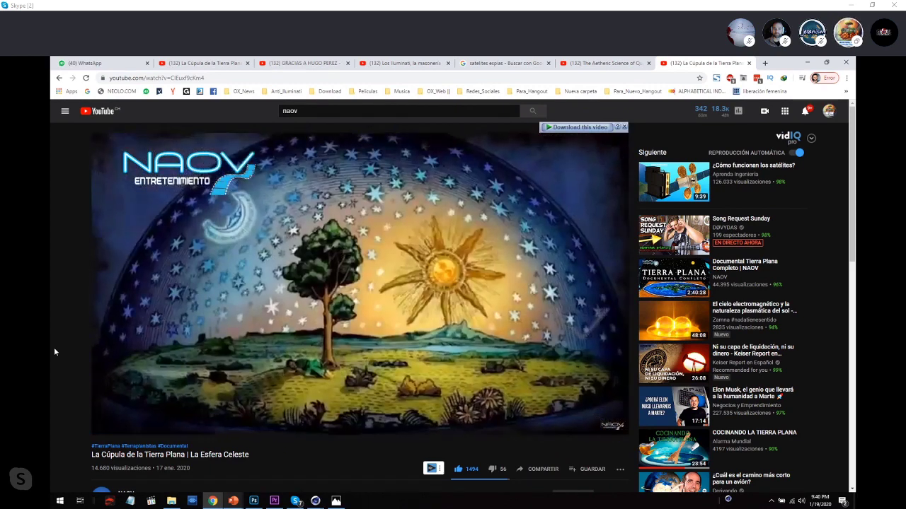
key(Right)
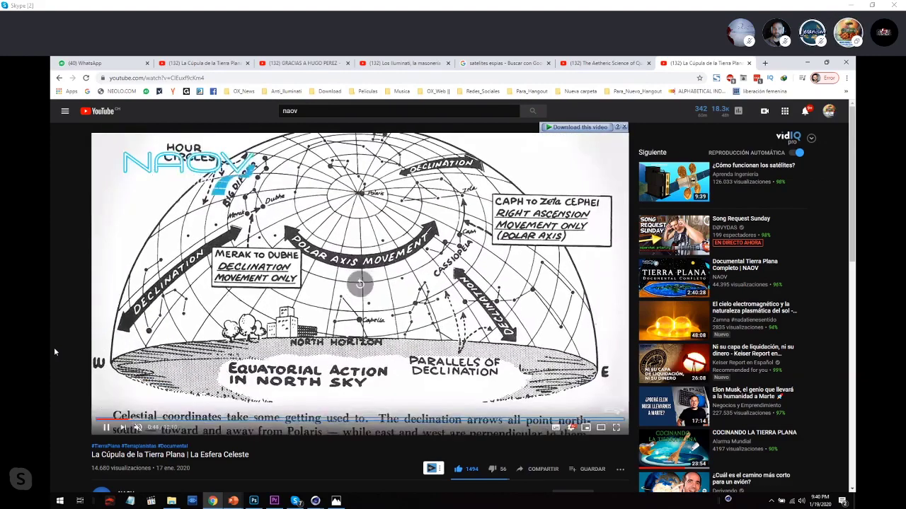
key(space)
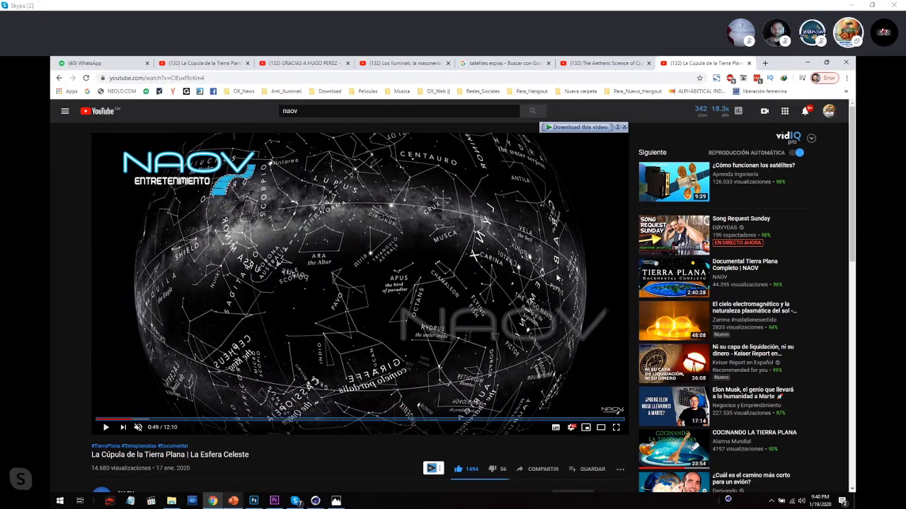
Step: Examine the video's diagrams and night-sky footage by skipping ahead to 1:14 and playing it in short bursts up to 1:21
key(Right)
key(Right)
key(Right)
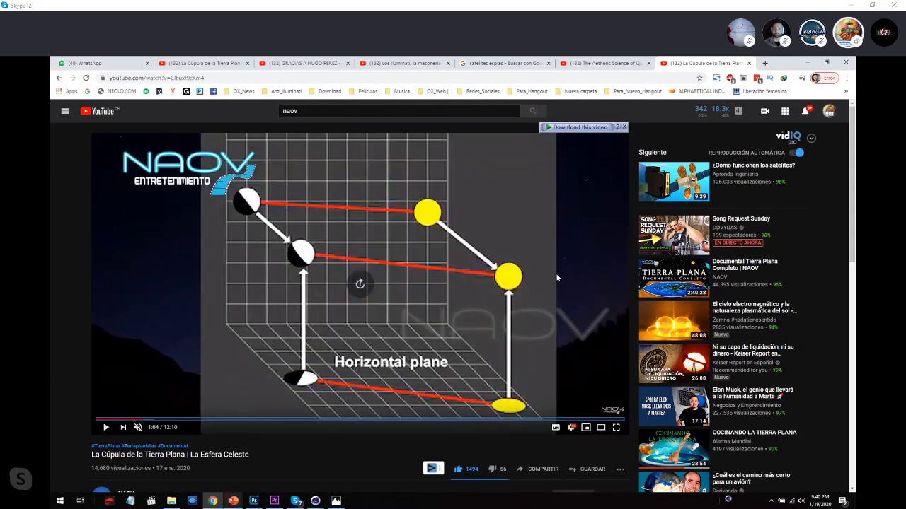
key(Right)
key(Right)
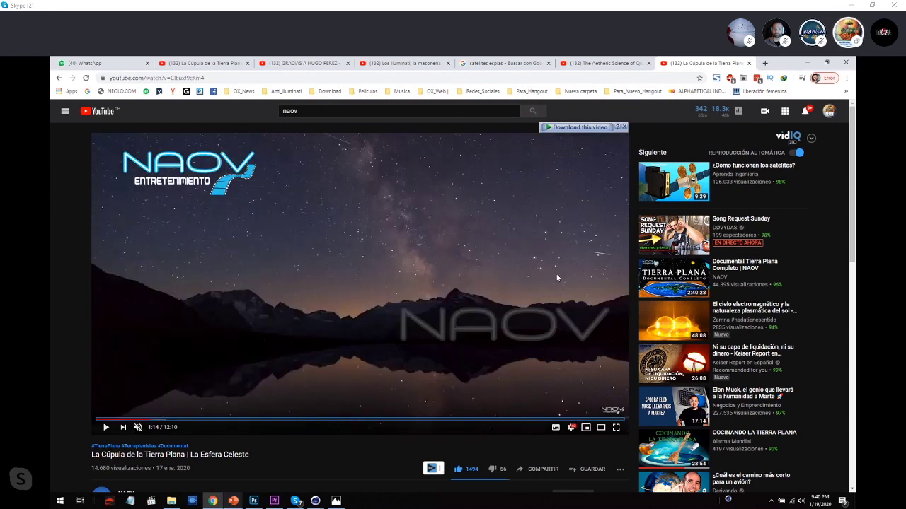
key(space)
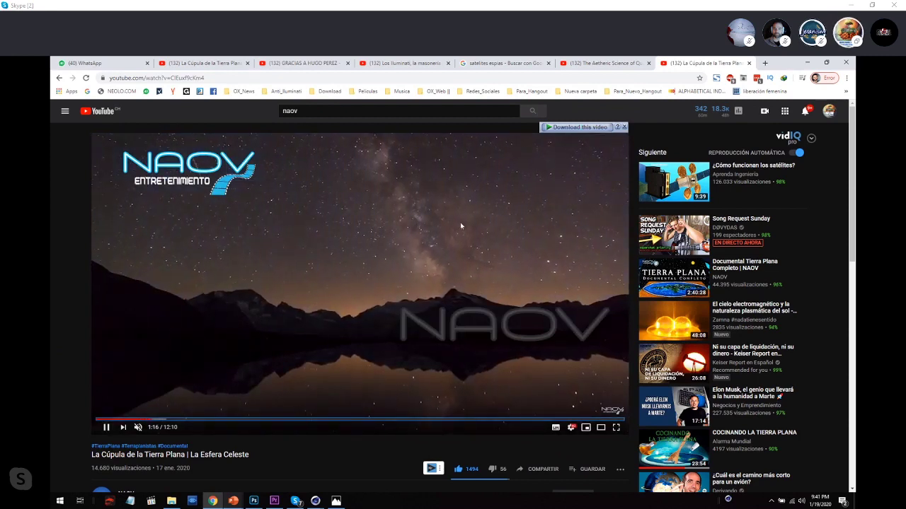
key(space)
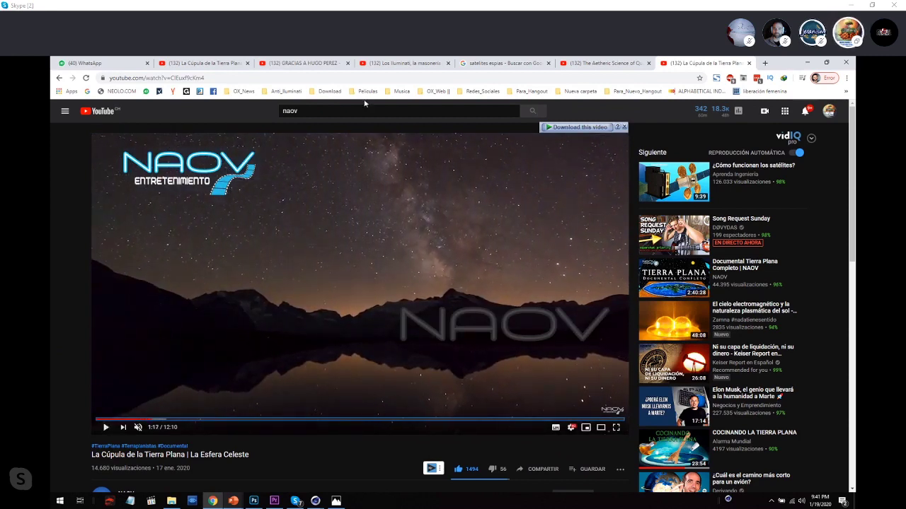
key(space)
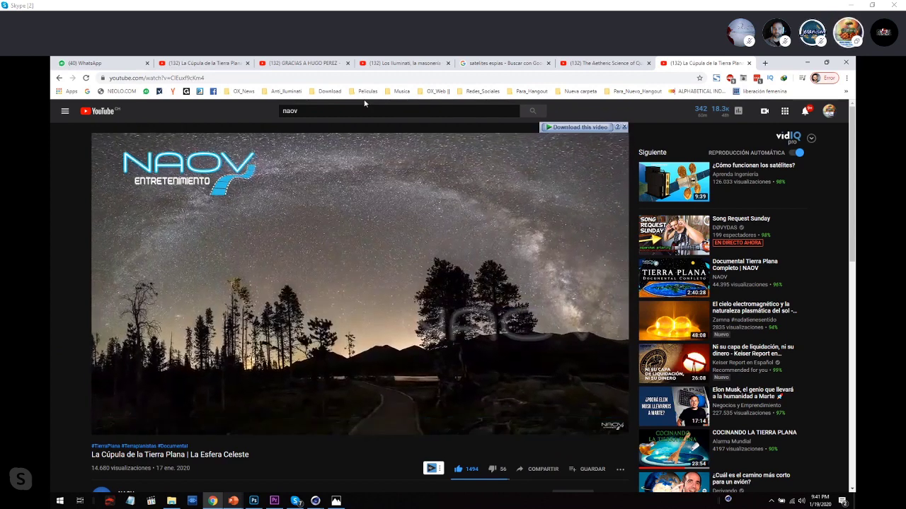
key(space)
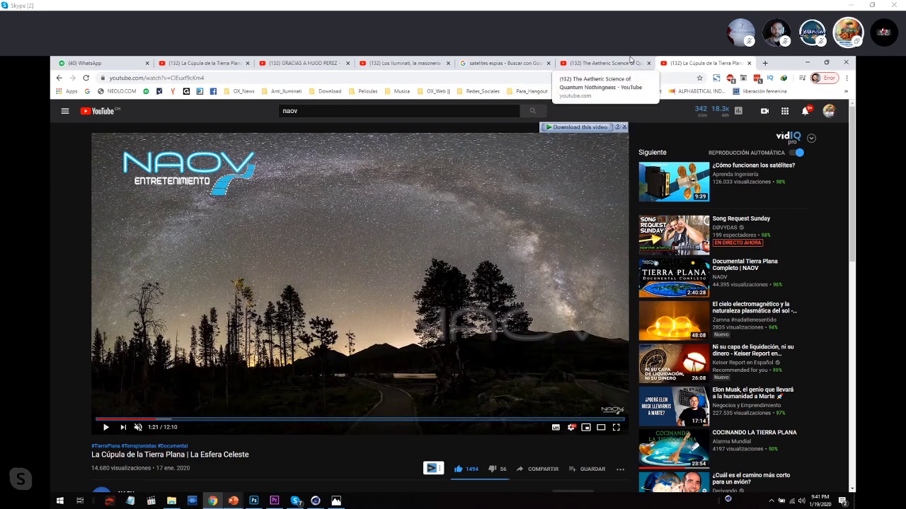
Step: Switch to Cinema 4D, re-enable the Cloner, set its Count to 1 and bring the single disc into close view
click(805, 62)
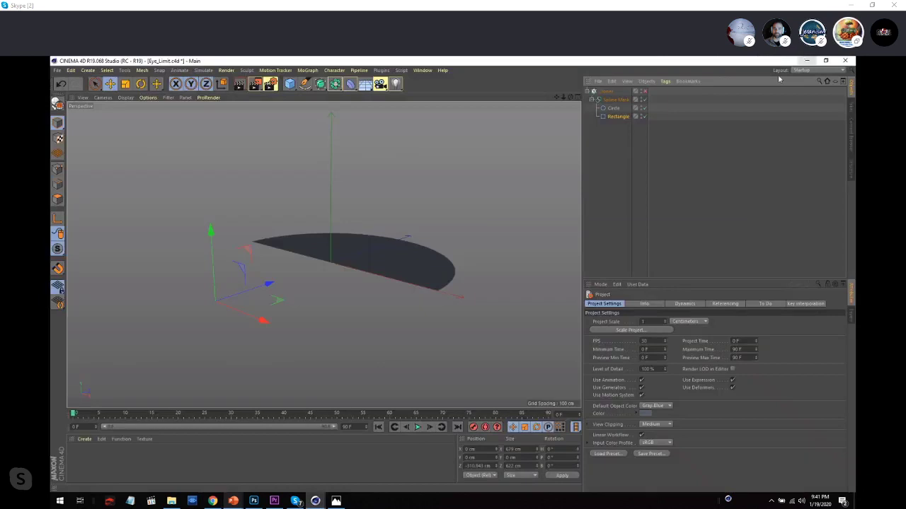
click(643, 100)
click(643, 100)
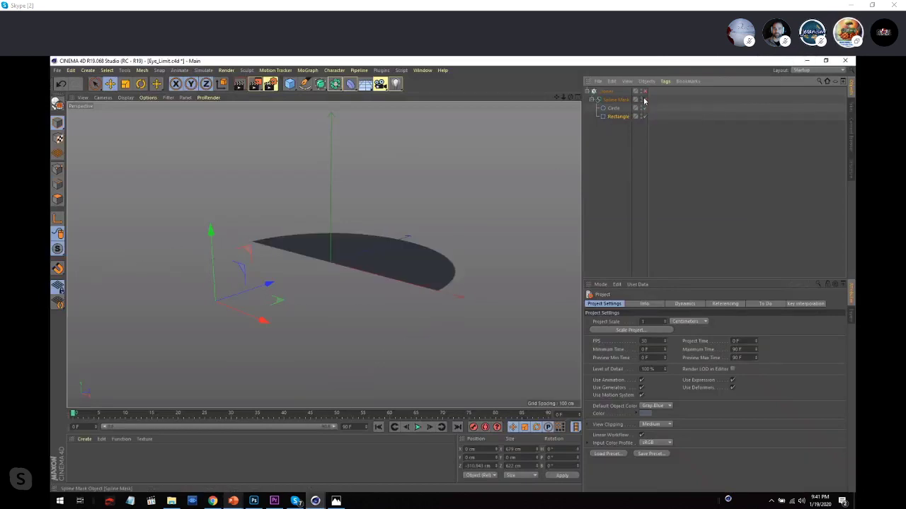
click(643, 91)
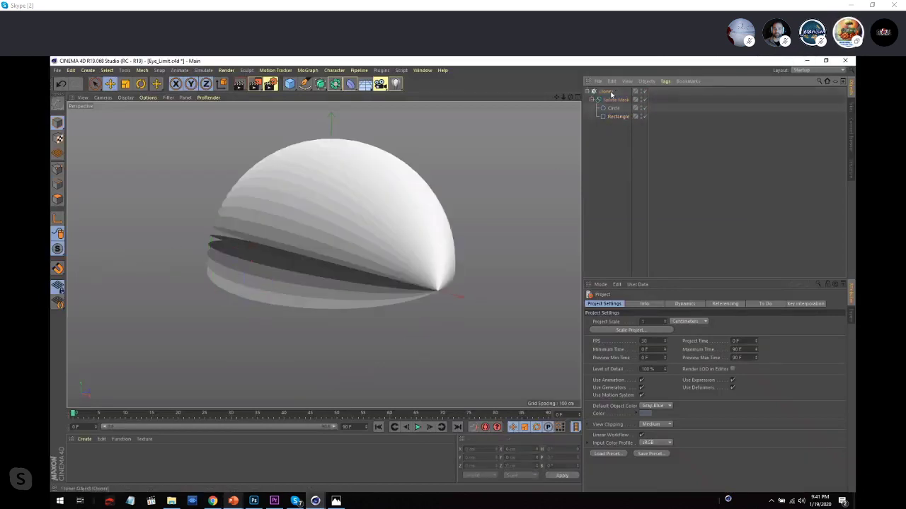
click(610, 92)
drag(659, 358, 640, 362)
alt+drag(346, 220, 364, 273)
drag(563, 96, 268, 216)
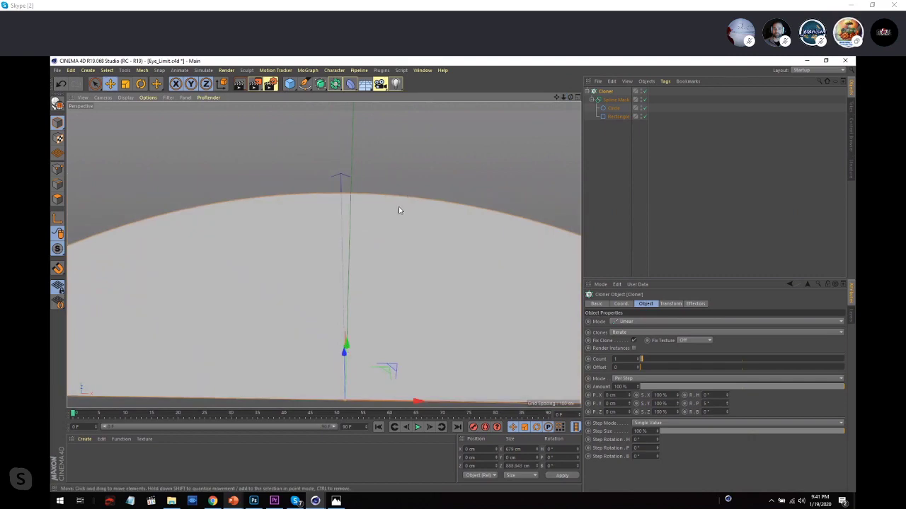
Step: Switch to Photos, look through the neighbouring lens images for the eye-limit diagram, and close the viewer
click(336, 501)
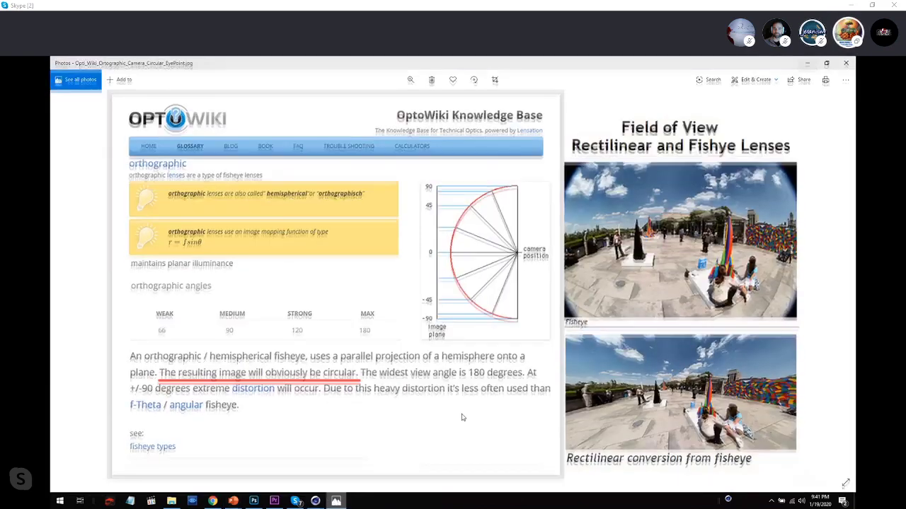
click(840, 283)
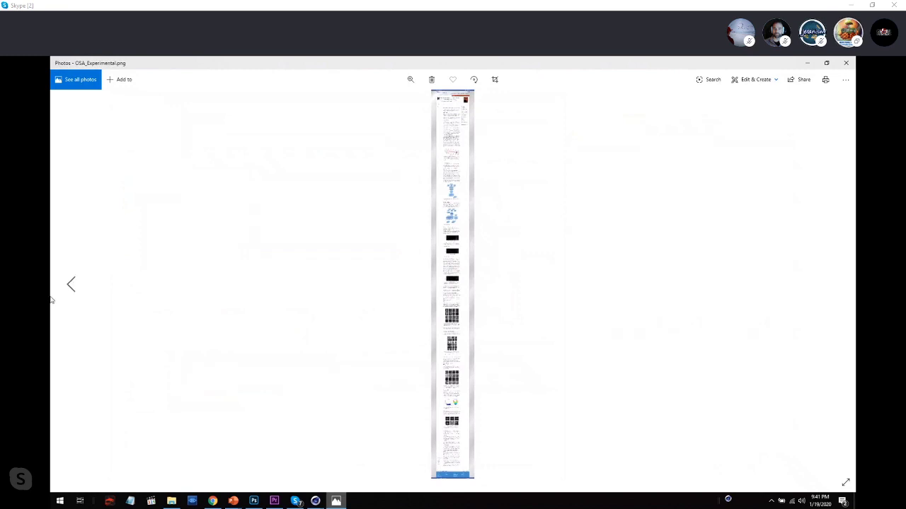
click(77, 287)
click(77, 287)
click(77, 287)
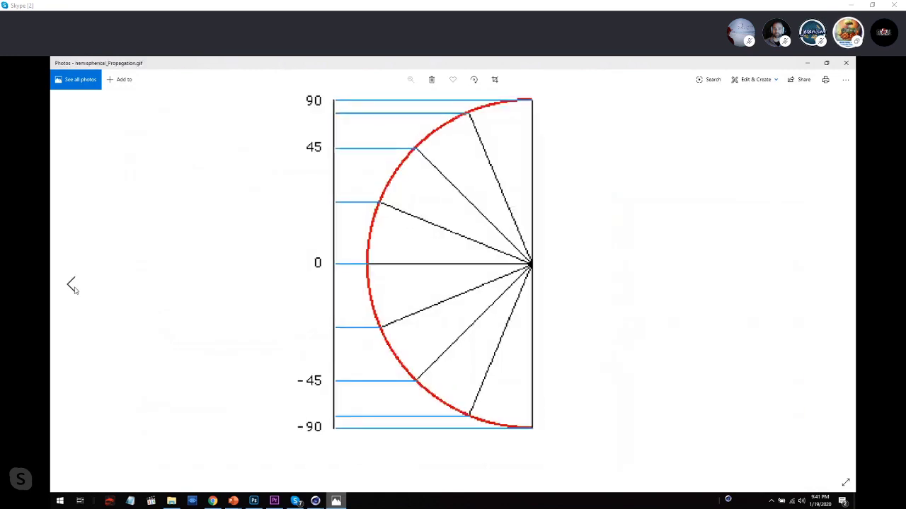
click(75, 288)
click(74, 289)
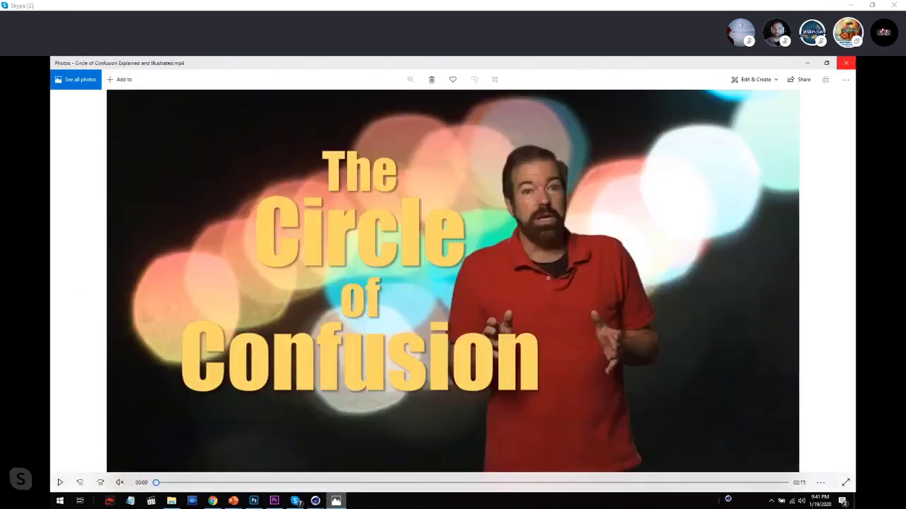
key(alt+F4)
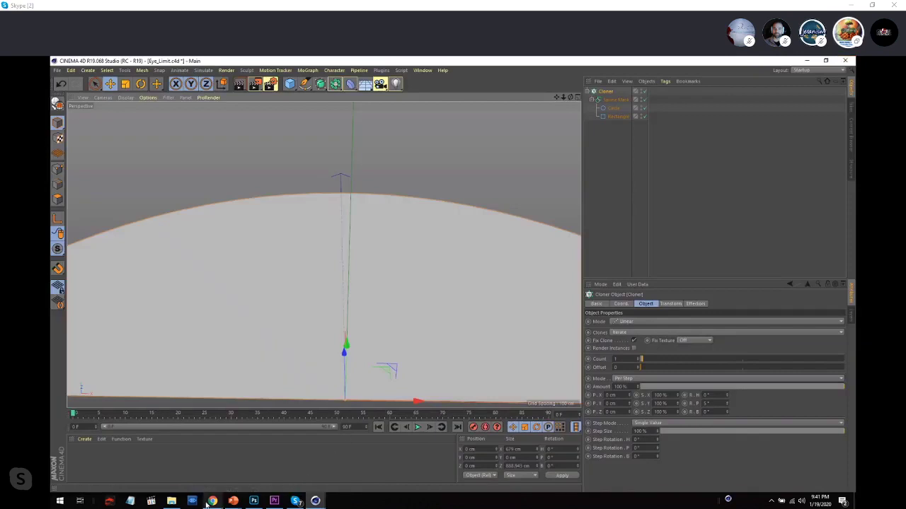
Step: Switch to File Explorer, go up to the Go_Pro folder and open Eye_Limitation_Disc.jpg
click(171, 501)
scroll(375, 291, up, 1)
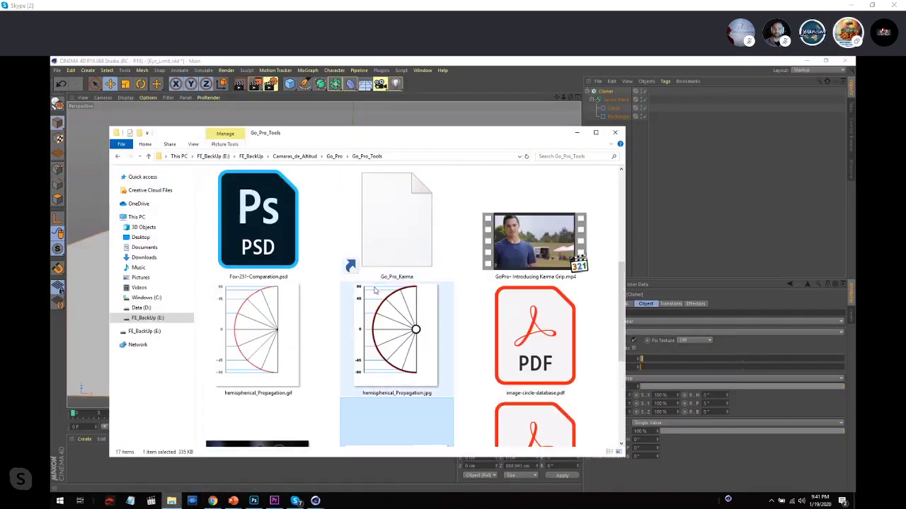
scroll(375, 290, up, 3)
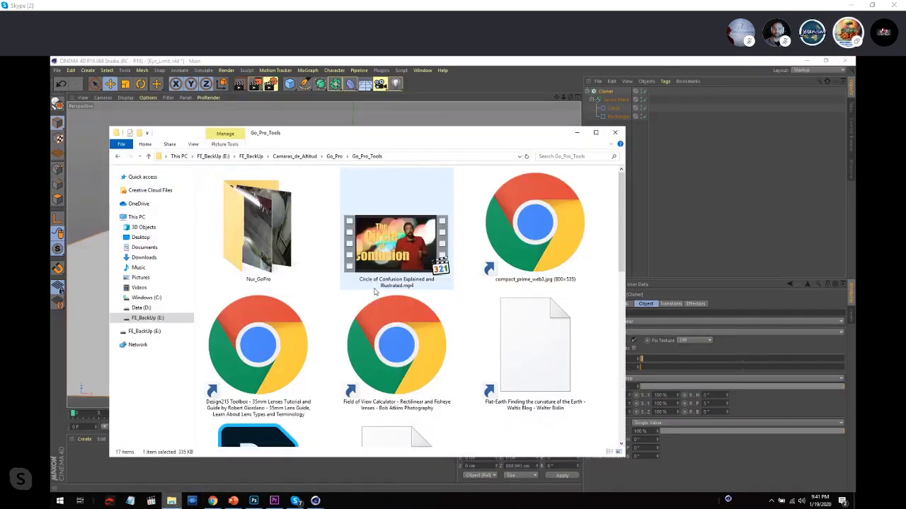
click(336, 156)
right_click(598, 264)
mouse_move(610, 267)
click(675, 278)
scroll(488, 276, down, 8)
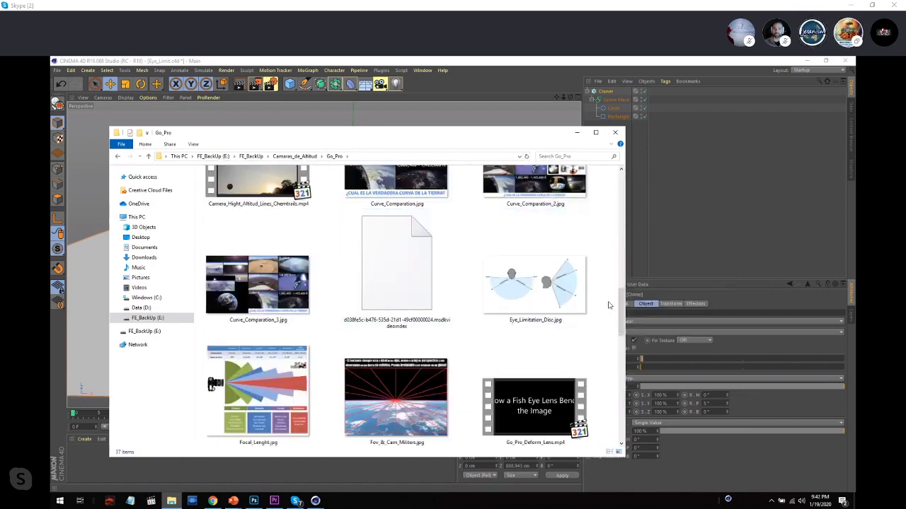
double_click(548, 297)
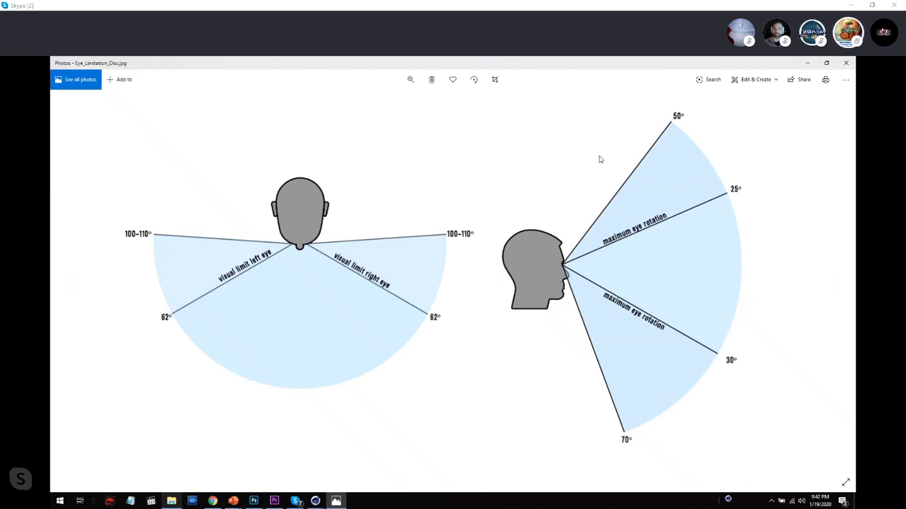
Step: Return to the Eye_Limit.c4d scene in Cinema 4D and raise the Cloner's Count to 21 to build the dome
click(805, 64)
click(471, 60)
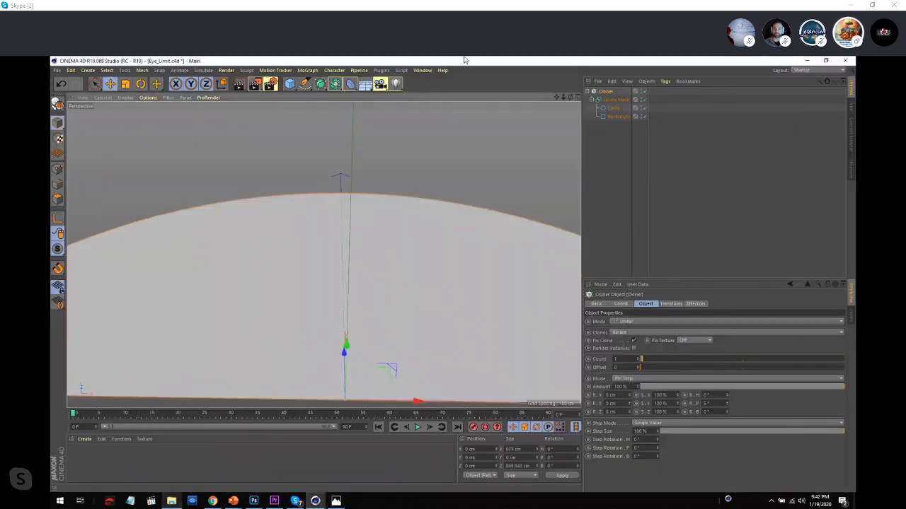
scroll(311, 301, down, 5)
alt+drag(315, 301, 516, 174)
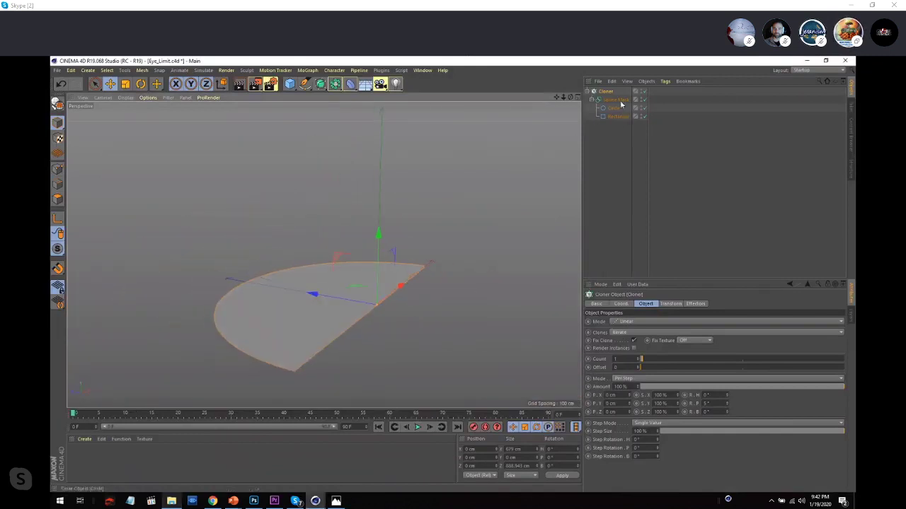
click(646, 362)
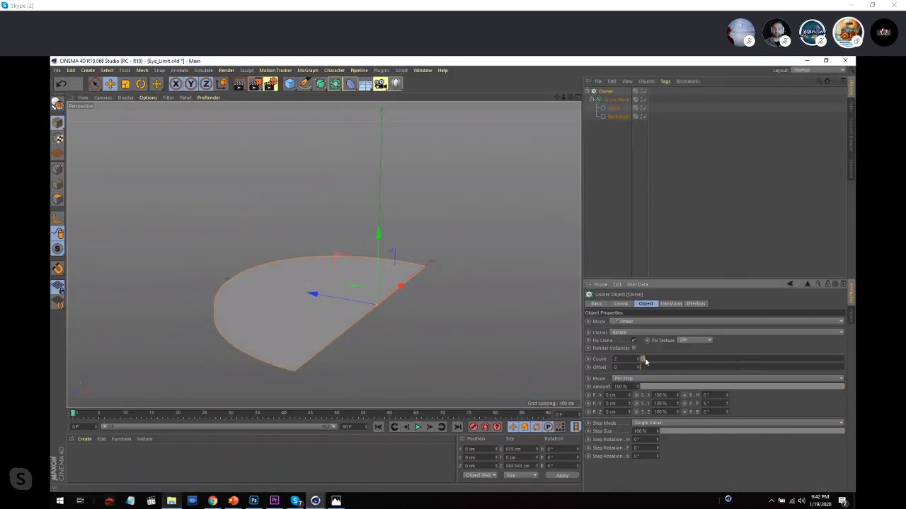
drag(646, 362, 683, 360)
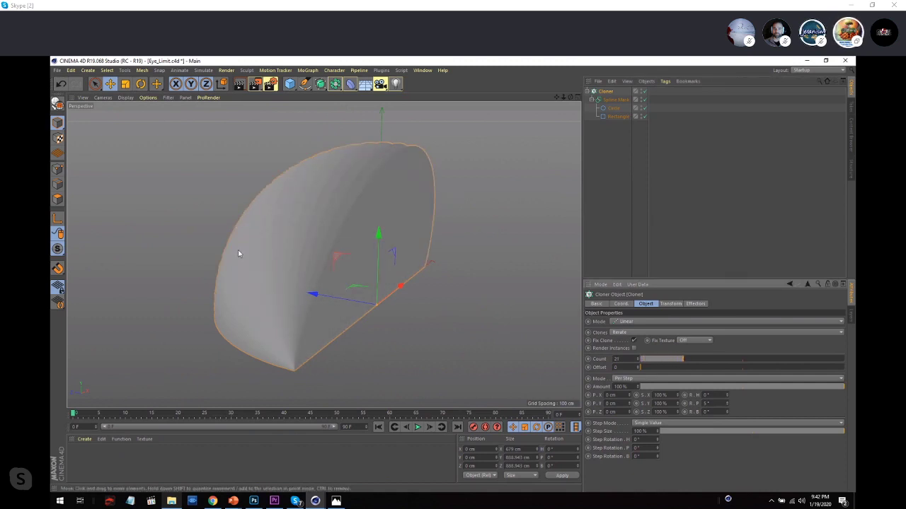
Step: Examine the cloned dome from several sides, with wireframe lines shown over the shading
alt+drag(238, 253, 280, 252)
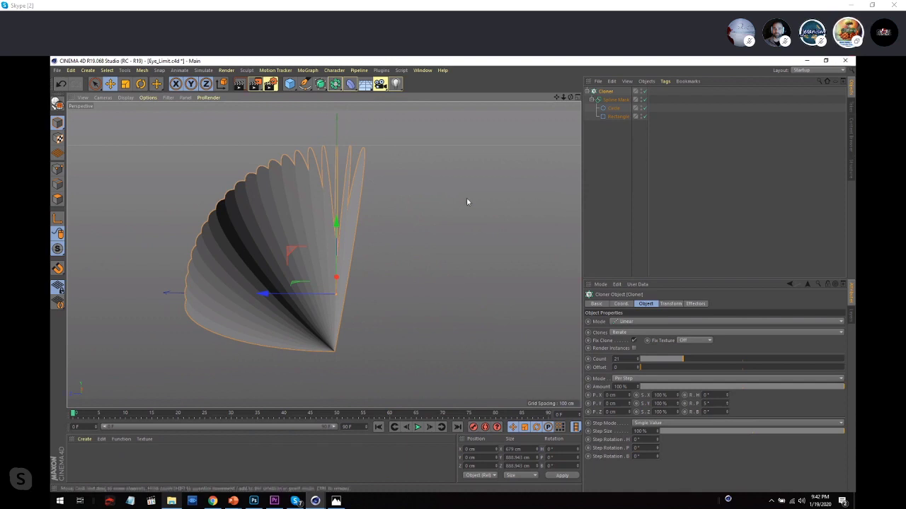
key(ctrl+z)
key(ctrl+z)
key(ctrl+z)
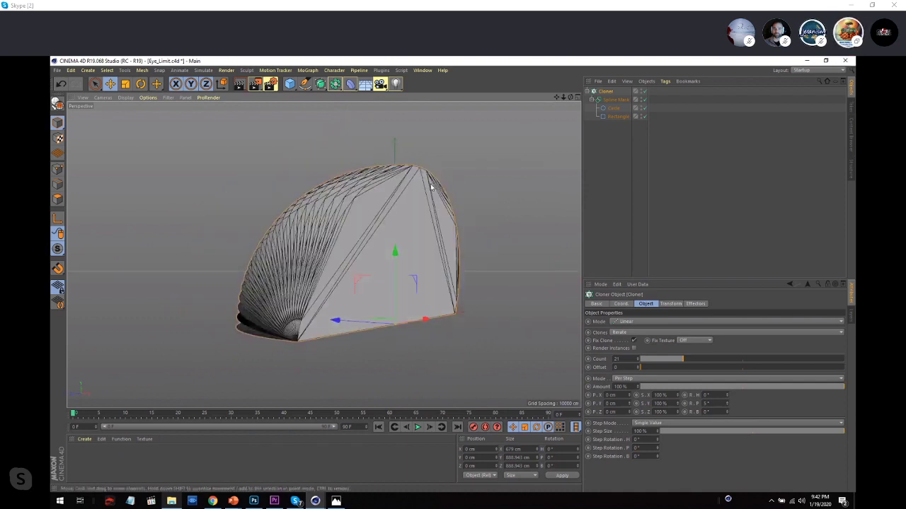
key(ctrl+z)
key(ctrl+z)
key(ctrl+z)
key(ctrl+z)
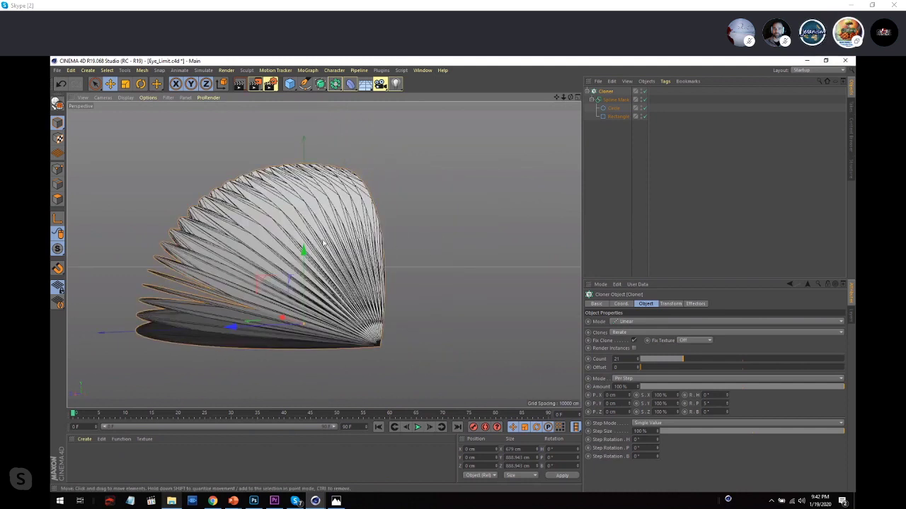
key(ctrl+z)
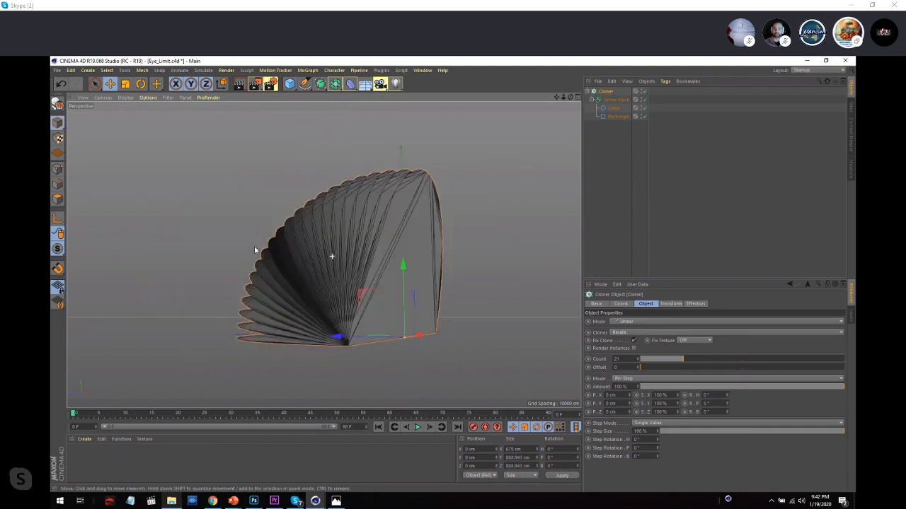
Step: Switch to the open Cam_Test_Lens.c4d project with the city scene
click(290, 86)
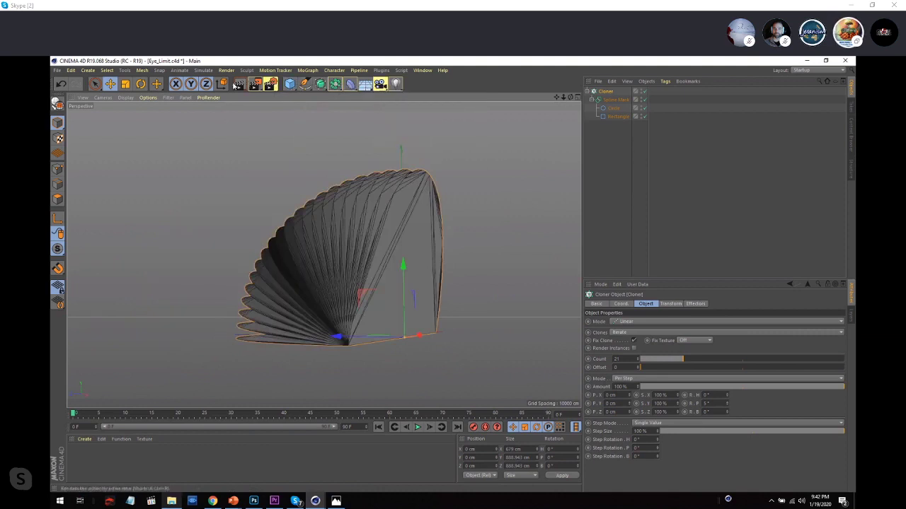
click(304, 85)
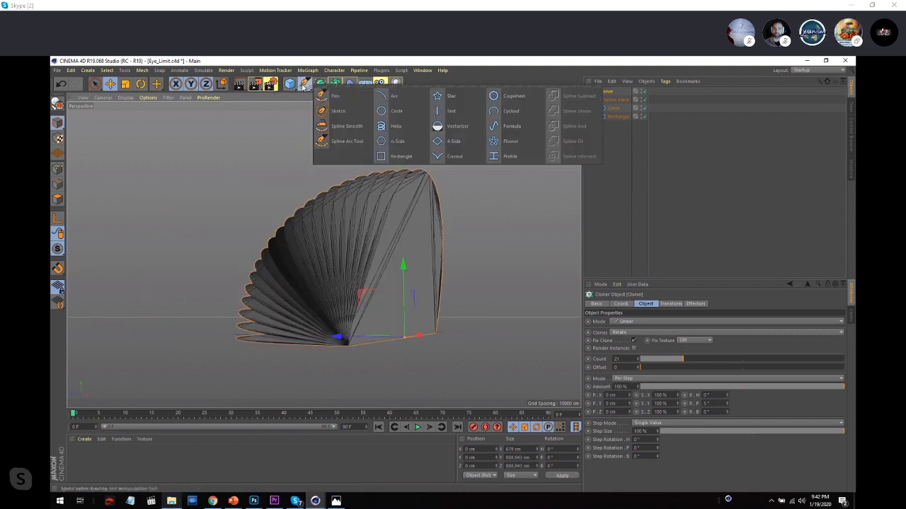
click(422, 70)
click(480, 277)
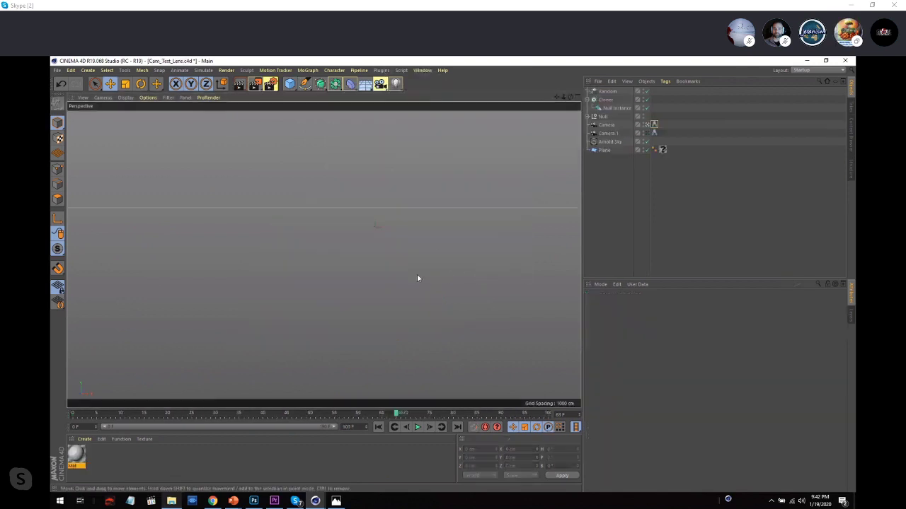
mouse_move(315, 500)
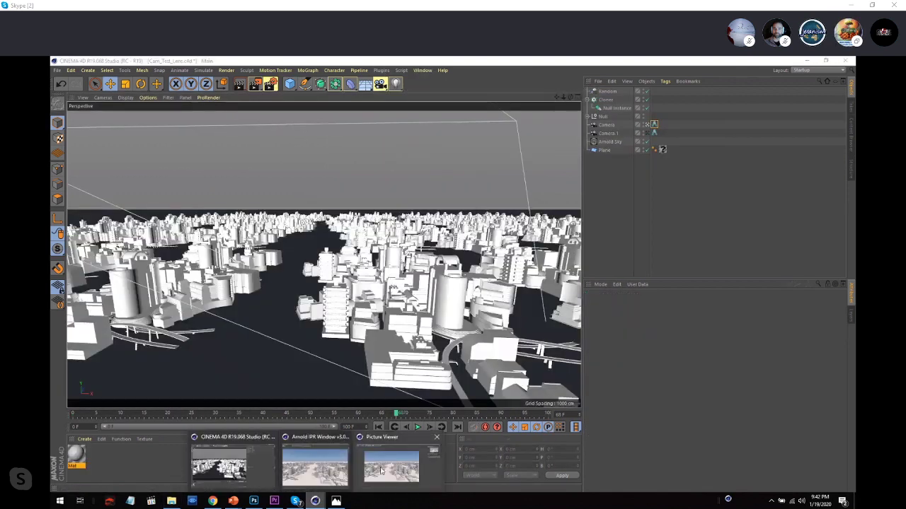
click(384, 470)
click(807, 60)
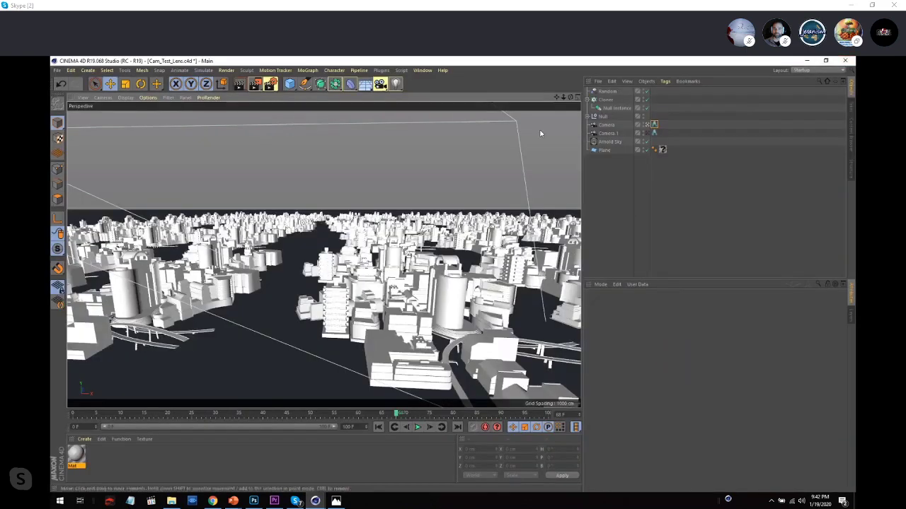
Step: Bring up the Arnold IPR Window, select the Arnold tag on the object named Camera, and start the live render
mouse_move(316, 501)
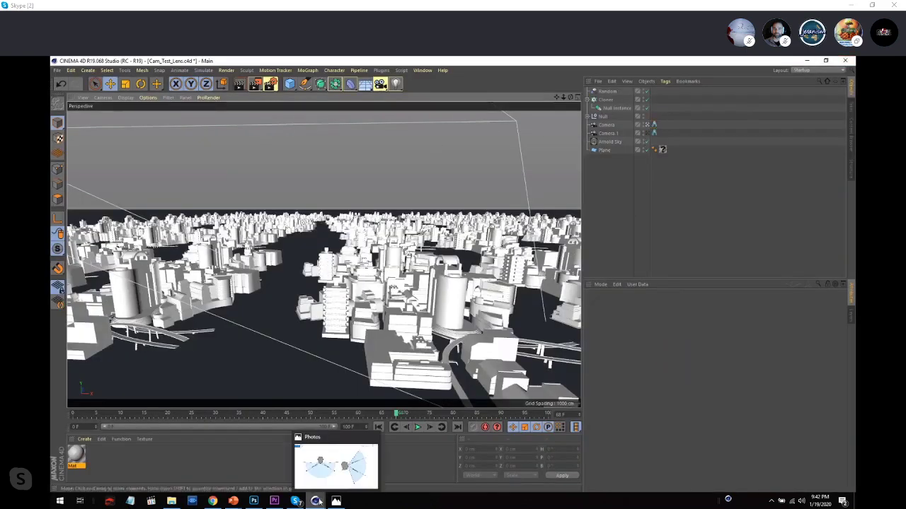
click(348, 478)
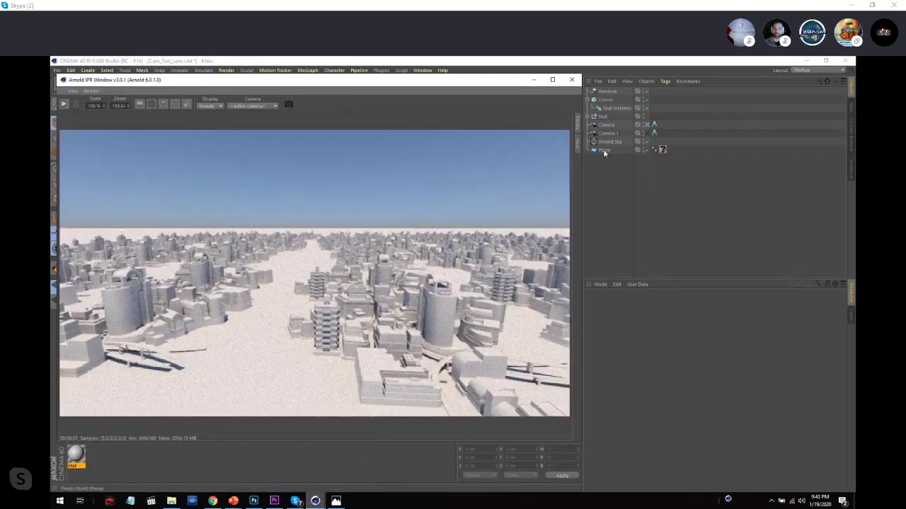
click(655, 124)
click(65, 105)
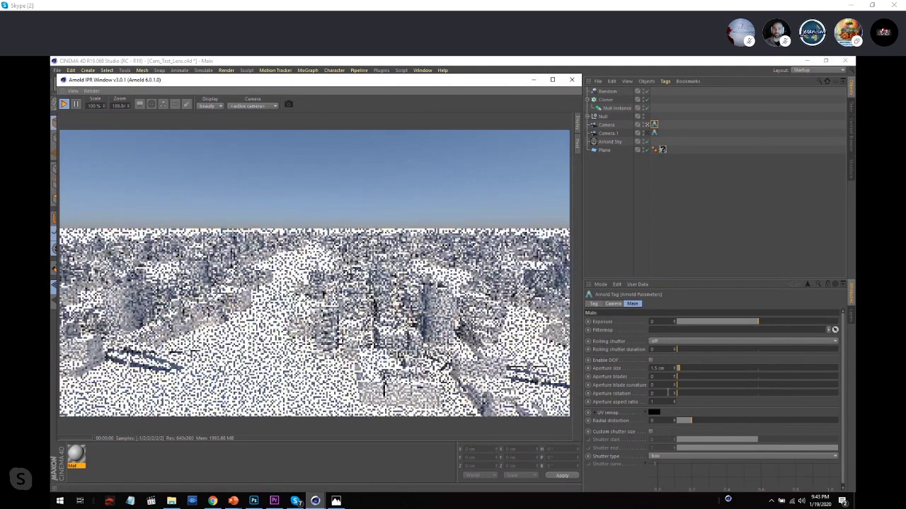
Step: Raise the Arnold tag's Radial distortion to 1.47, then lower it to a slightly negative value to compare the renders
drag(677, 421, 801, 422)
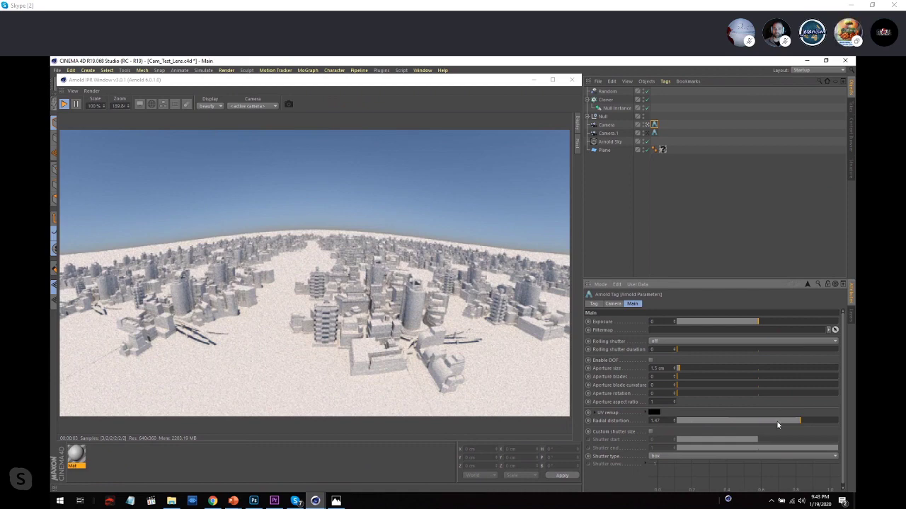
scroll(844, 377, down, 1)
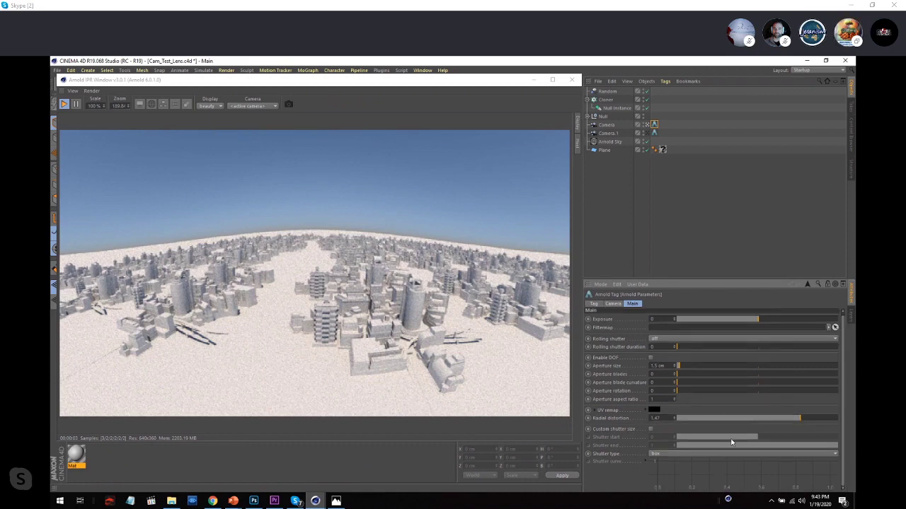
drag(698, 418, 679, 421)
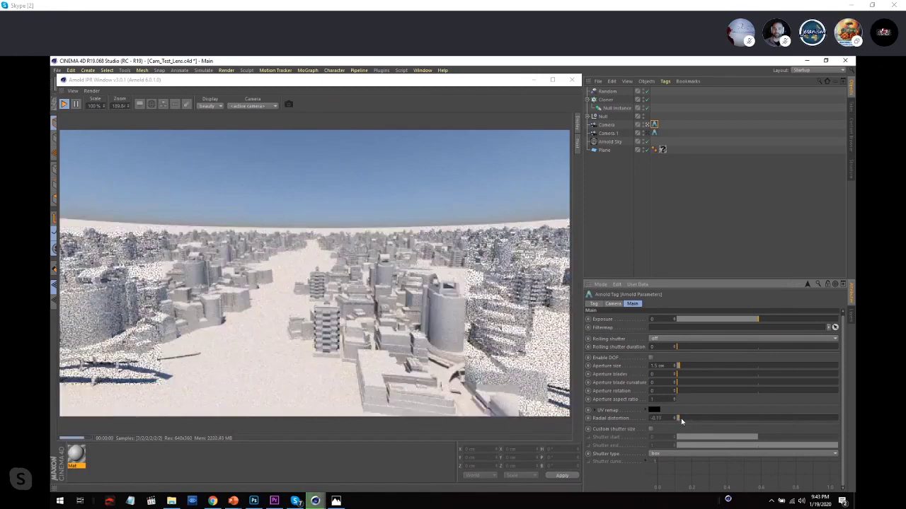
Step: Try Radial distortion values of 0.06 and 0.22 on the camera, then return it to 0
click(621, 305)
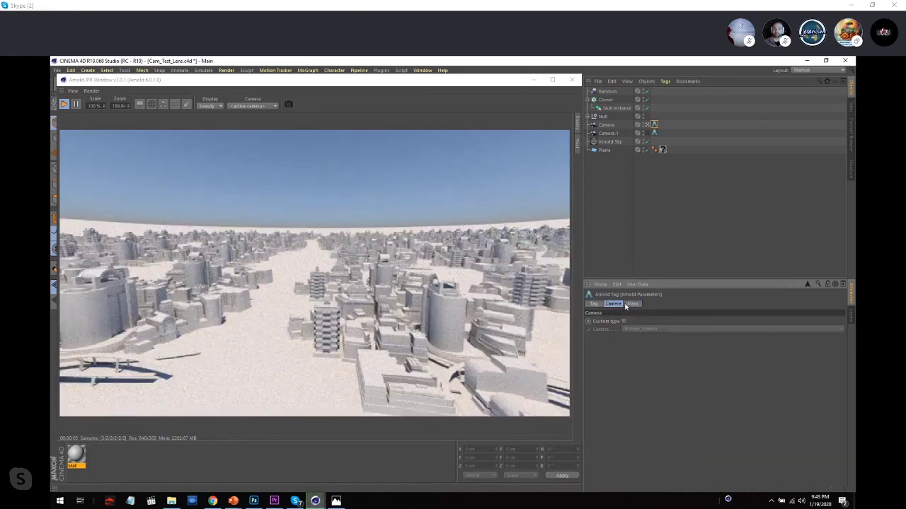
click(631, 304)
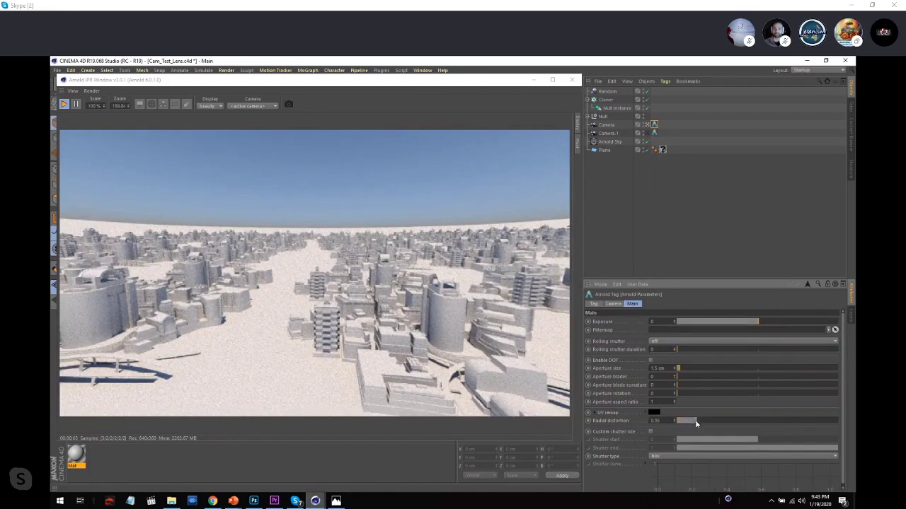
click(695, 422)
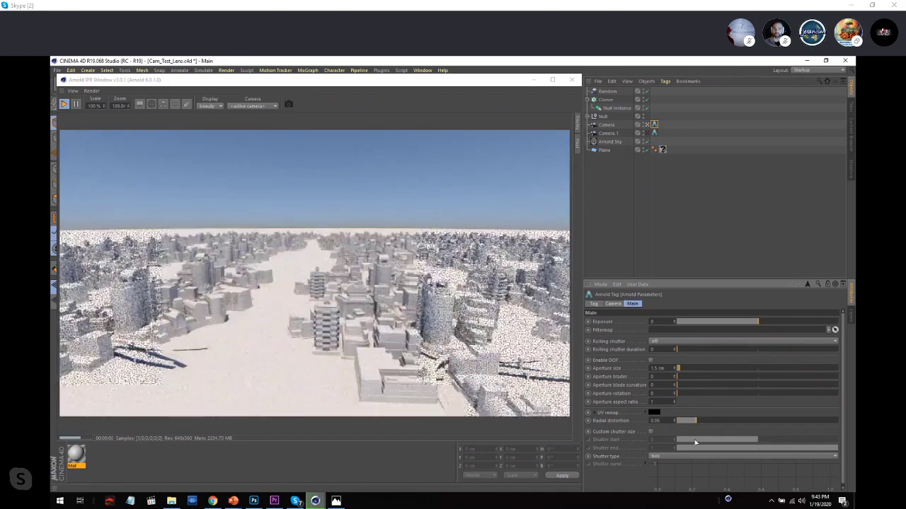
click(707, 421)
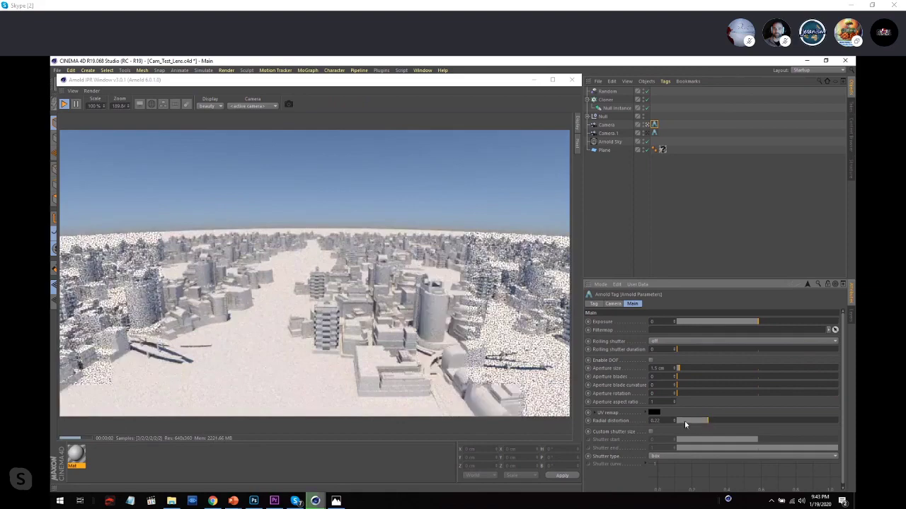
click(675, 422)
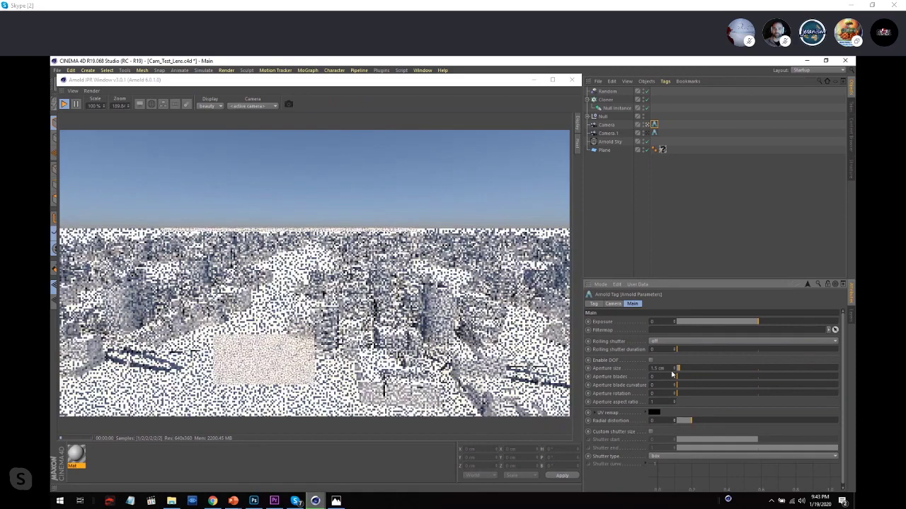
Step: Enable the tag's Custom type with fisheye_camera and bring up its main lens parameters
click(612, 303)
click(623, 321)
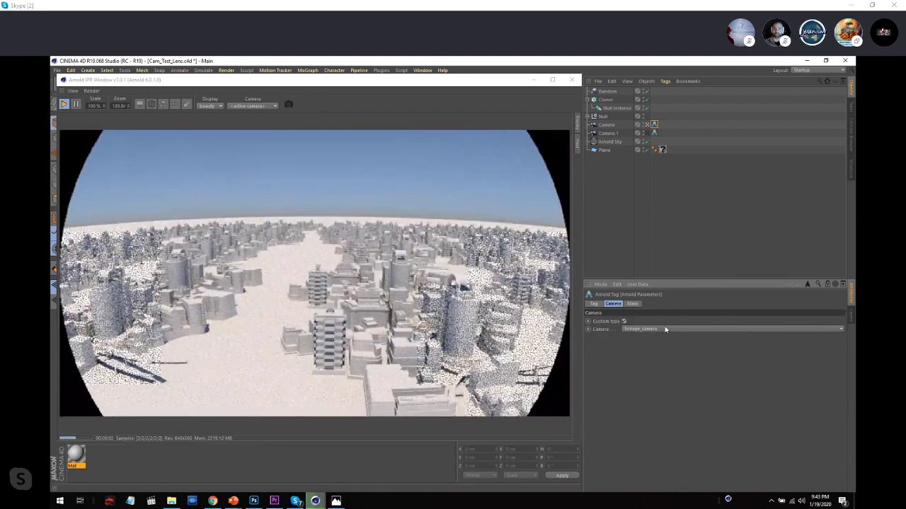
click(632, 303)
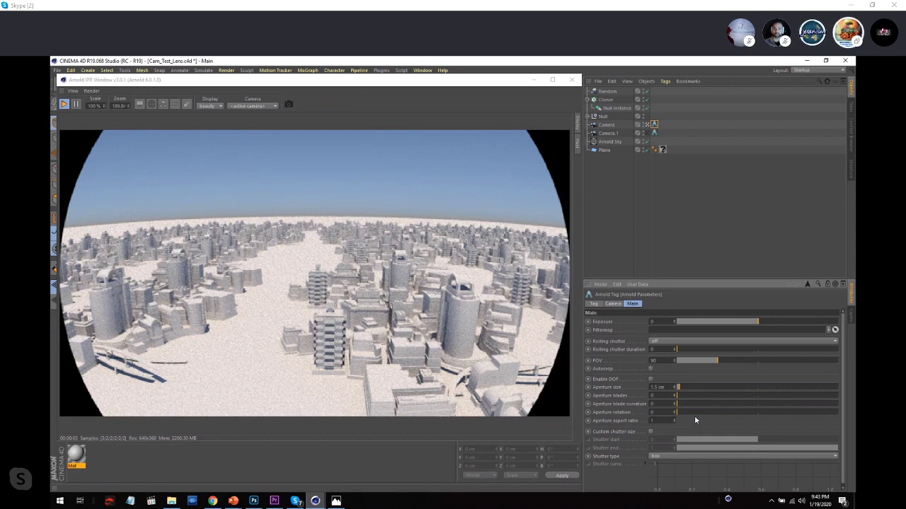
Step: Turn off the custom camera type to restore the normal view and nudge Radial distortion to 0.01
click(612, 304)
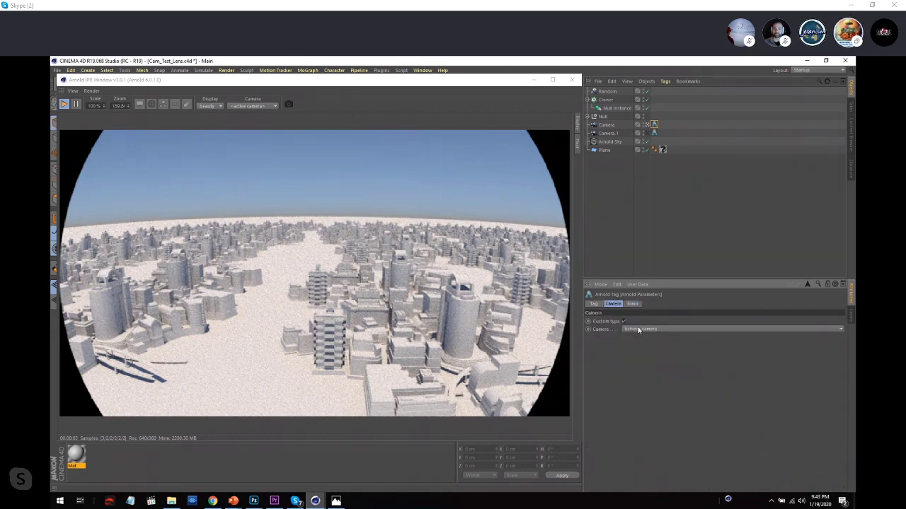
click(636, 329)
click(640, 343)
click(632, 303)
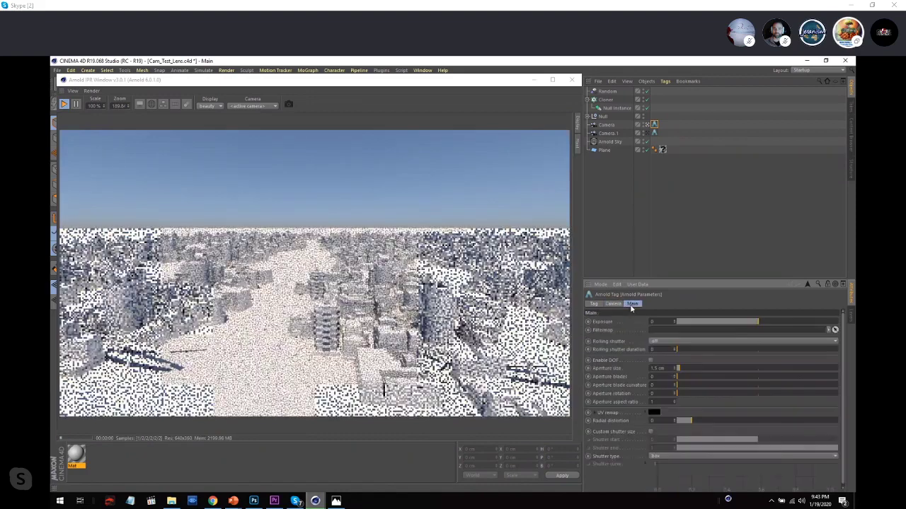
click(675, 419)
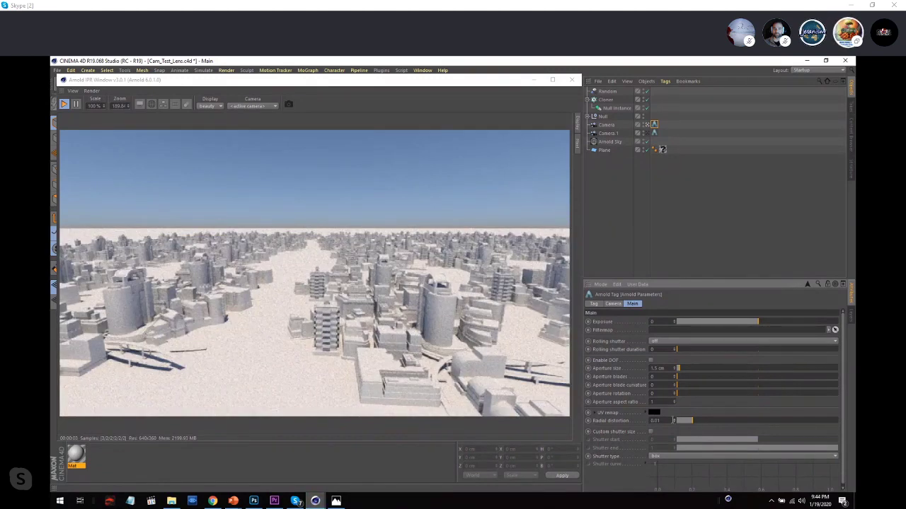
Step: Enable Custom type again, choose fisheye_camera as the camera, and show its main parameters
click(615, 305)
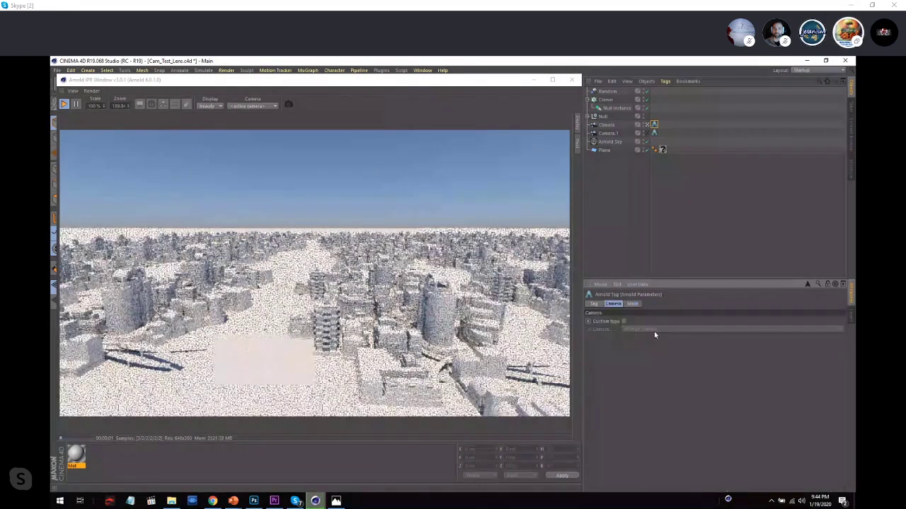
click(623, 322)
click(638, 330)
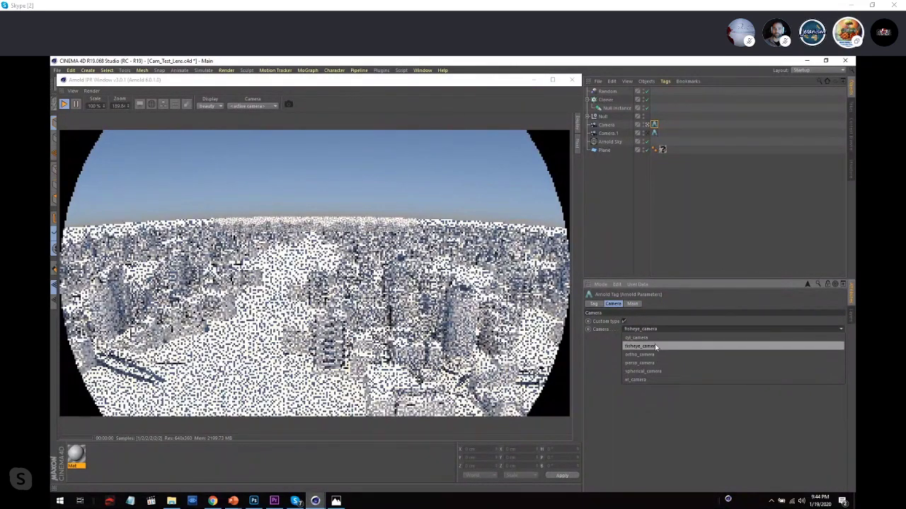
click(655, 346)
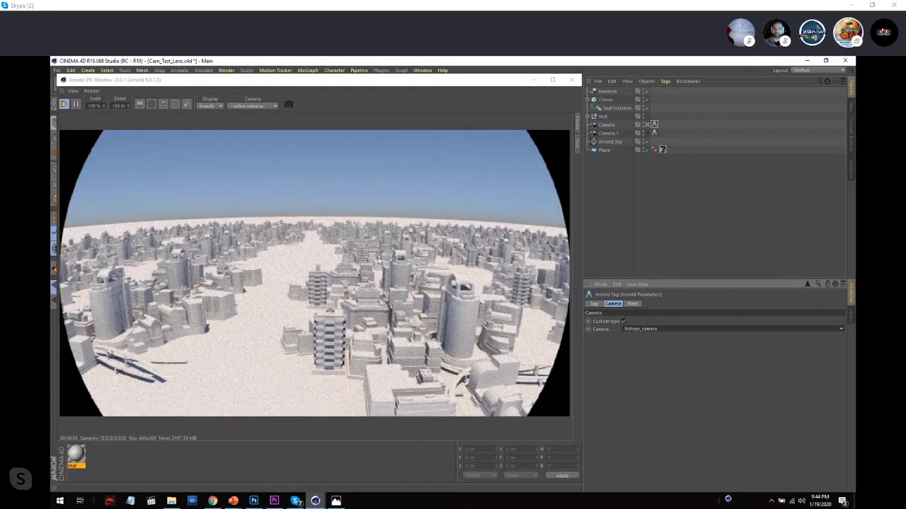
click(632, 303)
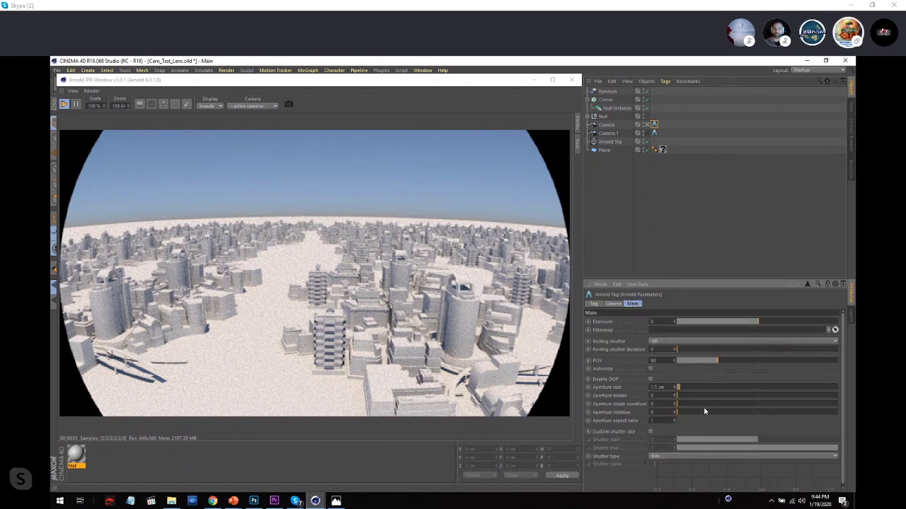
Step: Disable the Custom type on the Arnold tag and return to its main parameters with Radial distortion
click(613, 304)
click(623, 322)
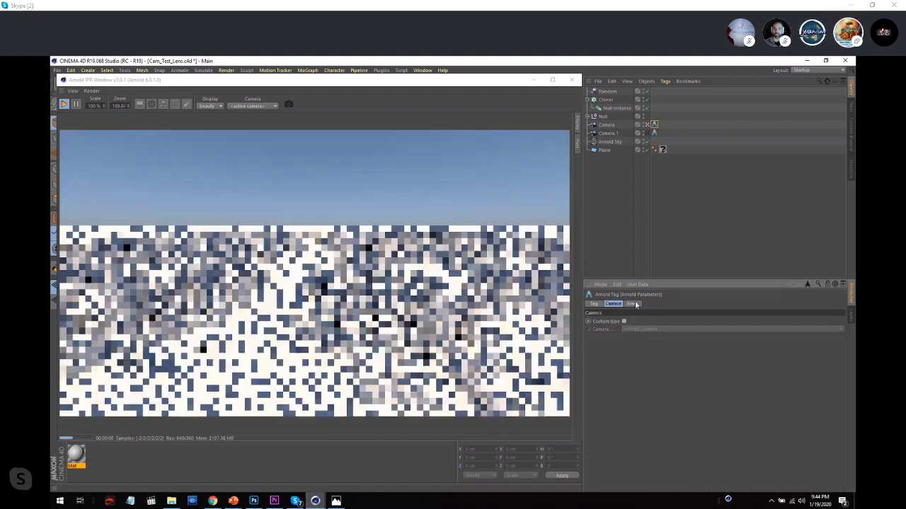
click(632, 304)
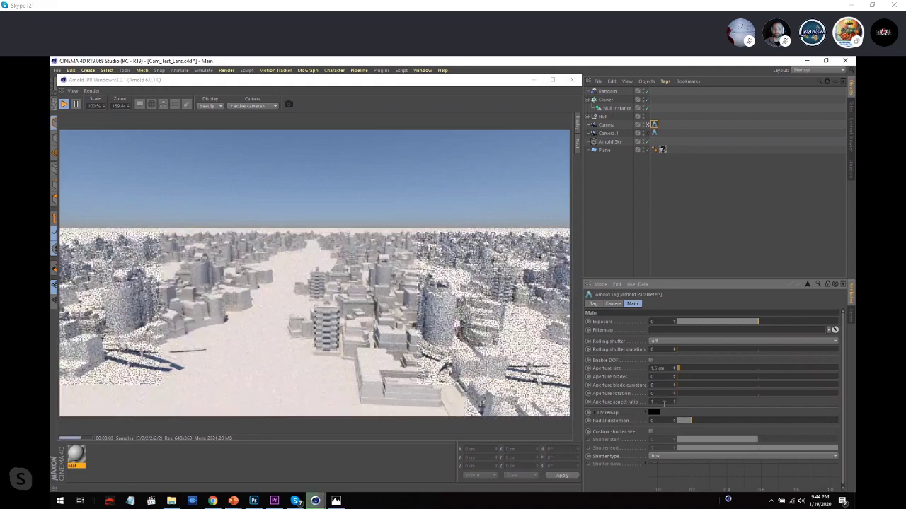
Step: Raise Radial distortion to 0.04 and on to 1.83 to bend the horizon, then reset it to 0
drag(676, 422, 695, 421)
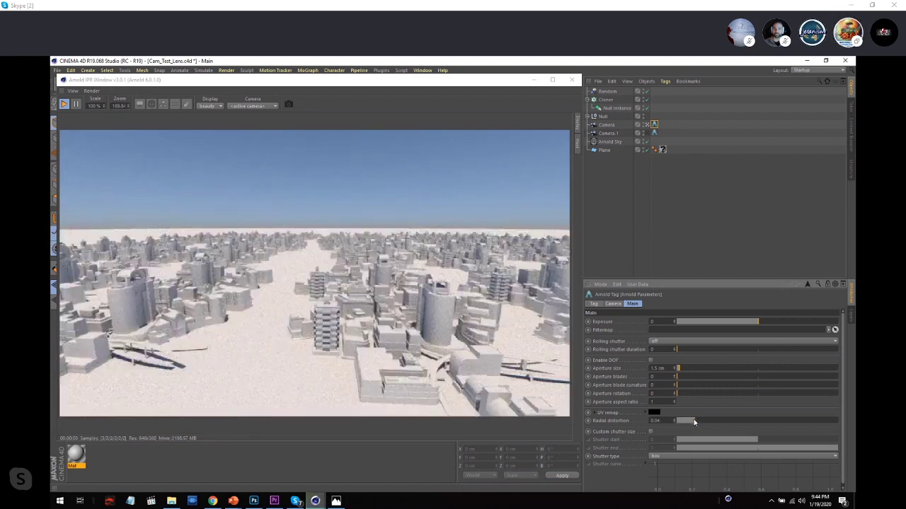
drag(694, 420, 826, 421)
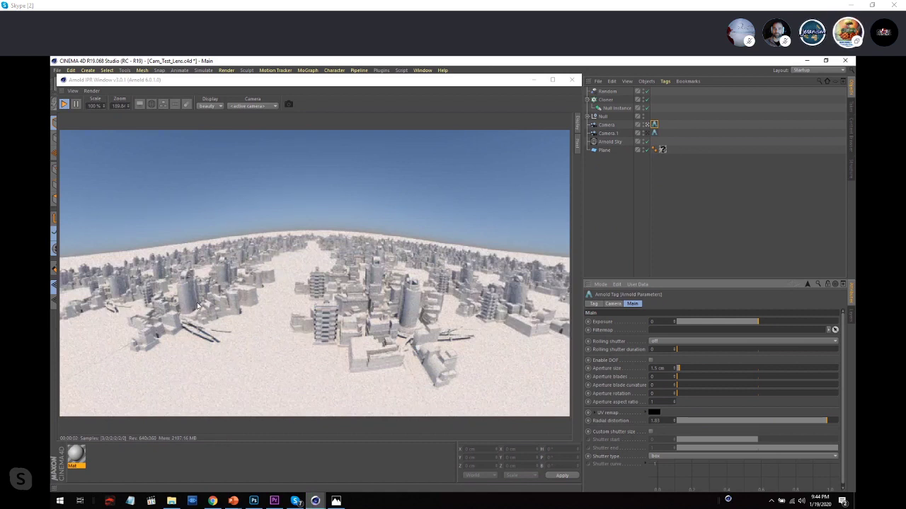
right_click(676, 423)
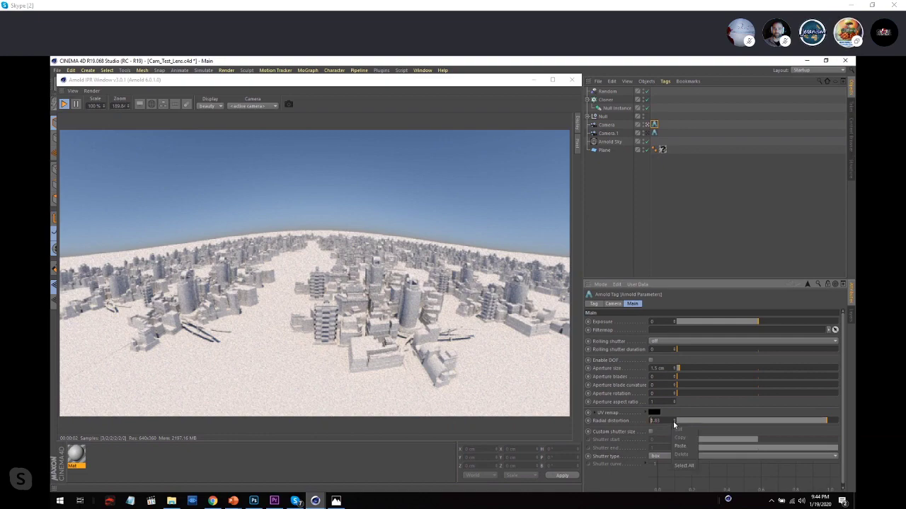
click(680, 454)
key(Return)
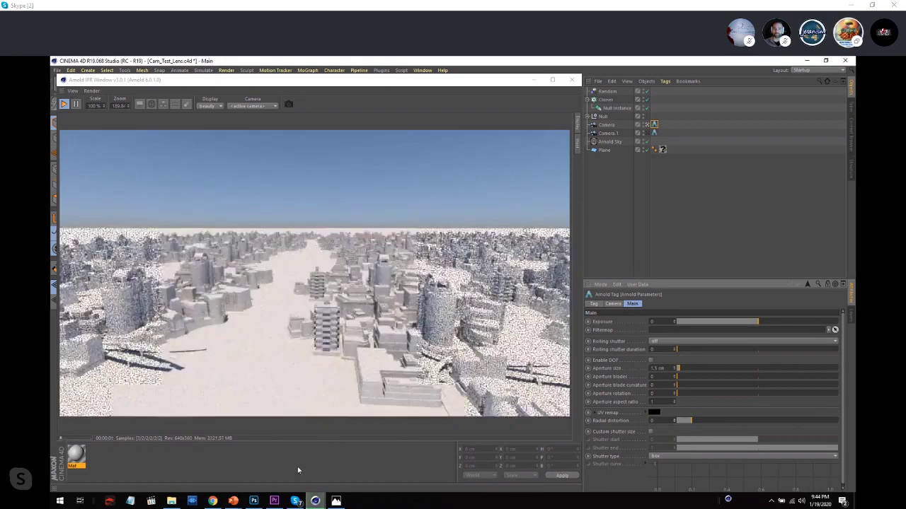
Step: Switch to File Explorer and search the FE_BackUp folder for "perfecto len", then shorten the search to "perfect"
mouse_move(232, 502)
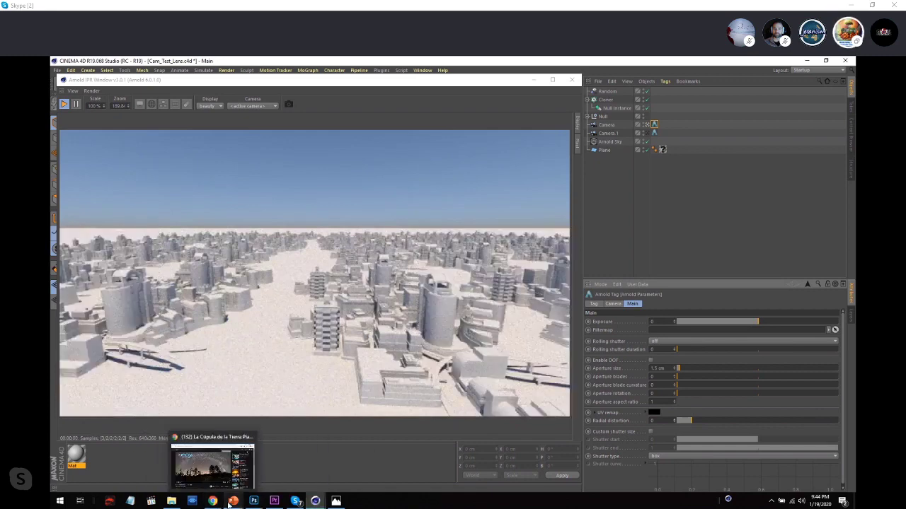
click(179, 504)
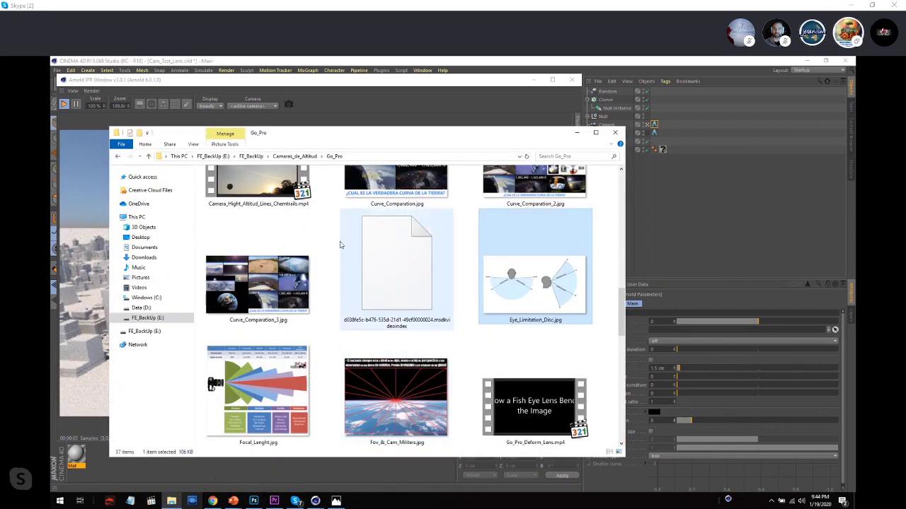
click(251, 155)
click(569, 156)
text(perfecto len)
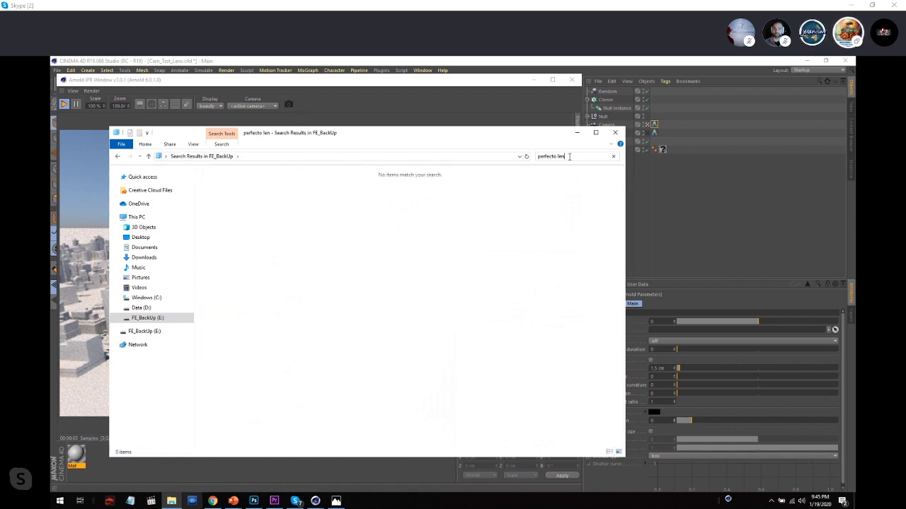
key(BackSpace)
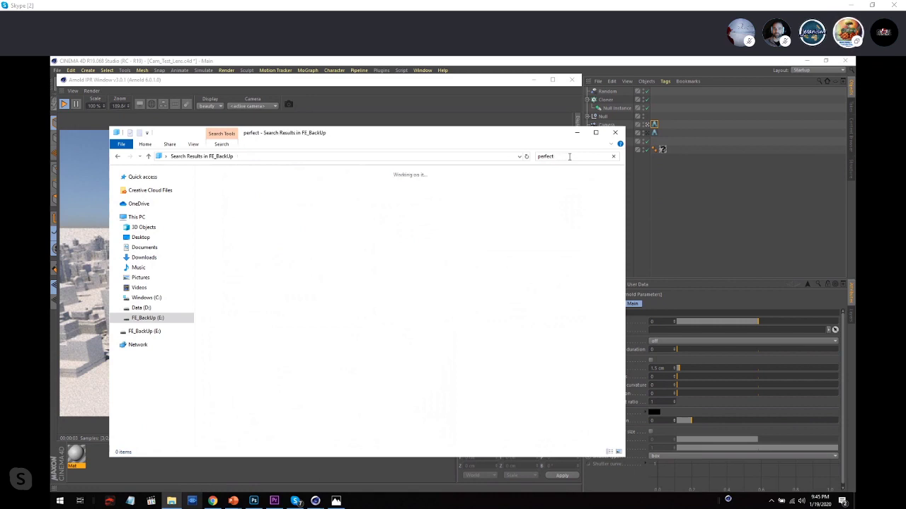
text(le)
key(BackSpace)
Step: Open and play the Institute of Physics video from the search results, skip to 00:52, then return to its start
double_click(282, 178)
double_click(405, 316)
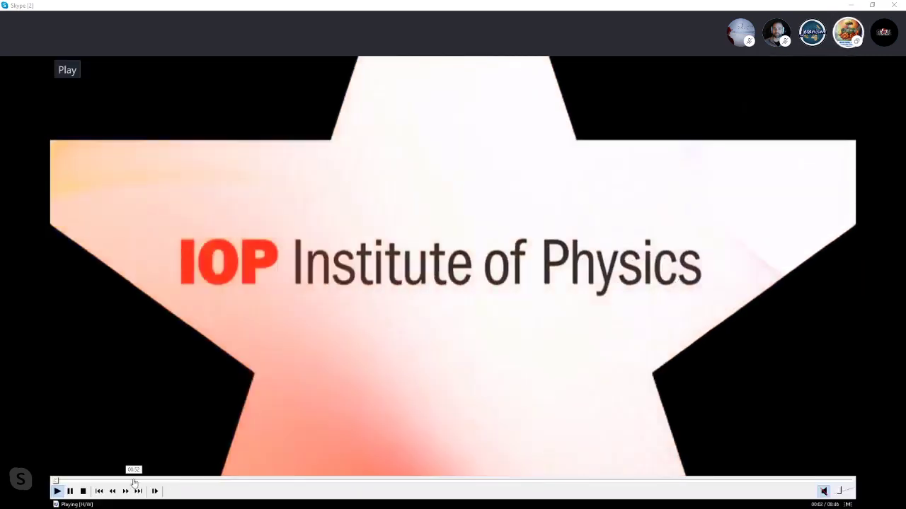
click(135, 482)
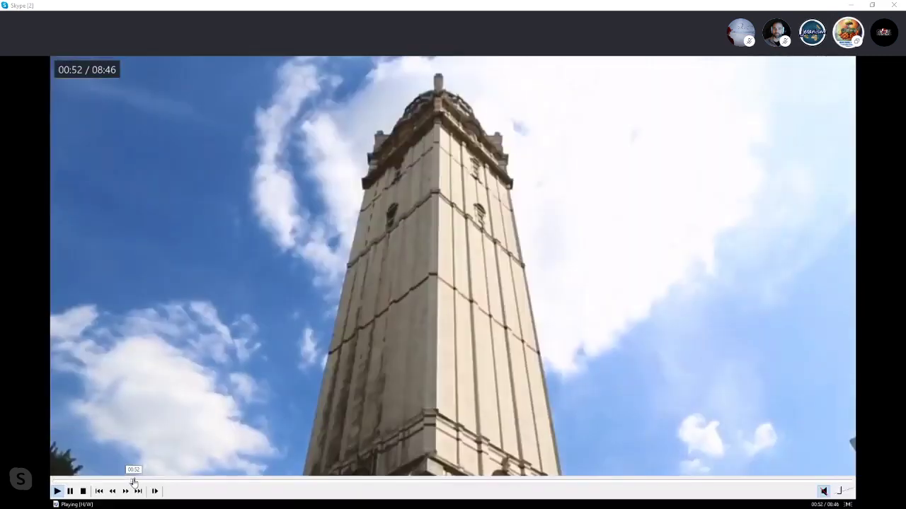
drag(134, 483, 54, 481)
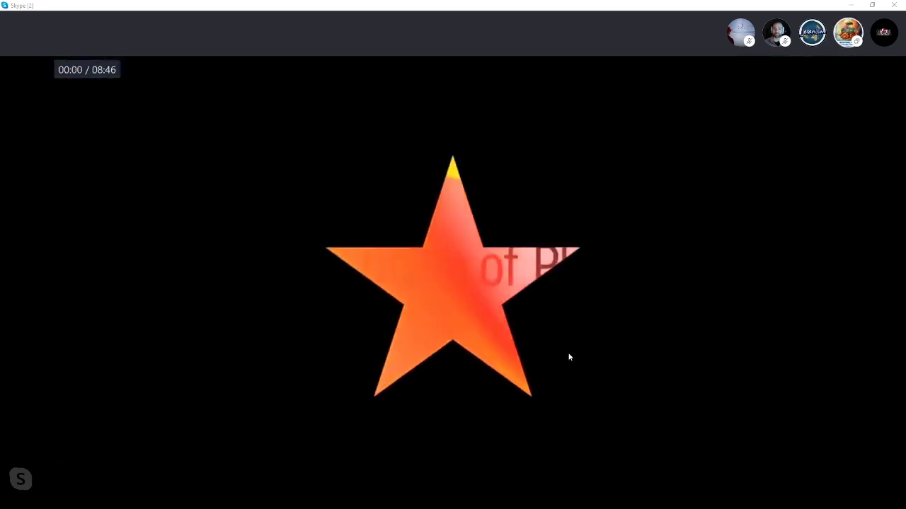